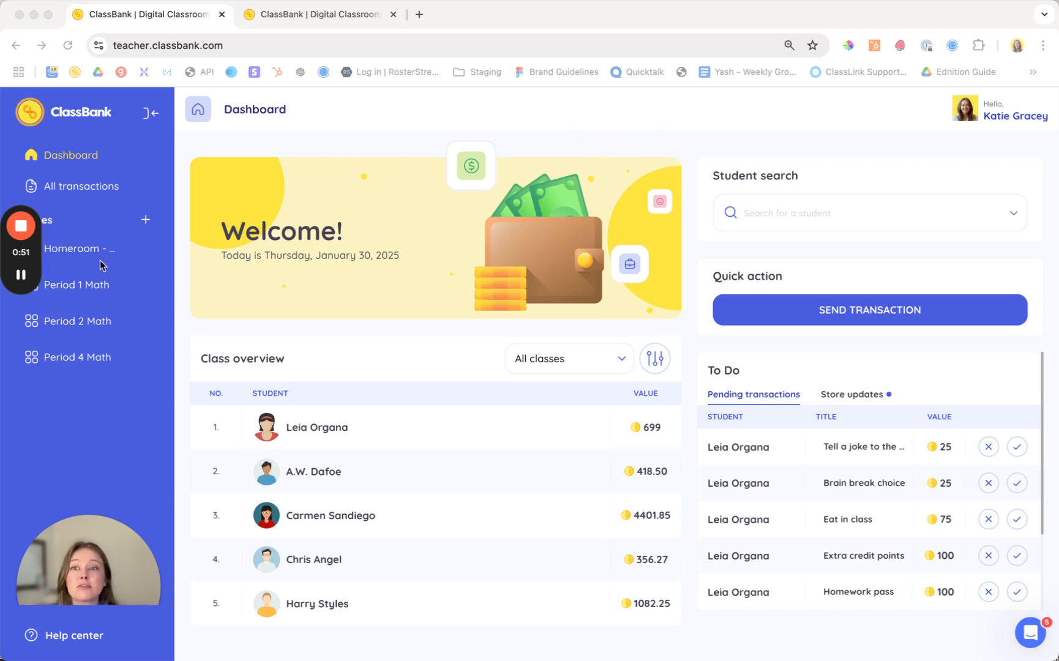
# - Bring up the Homeroom - Gracey class and its student list
pyautogui.click(79, 248)
pyautogui.click(431, 187)
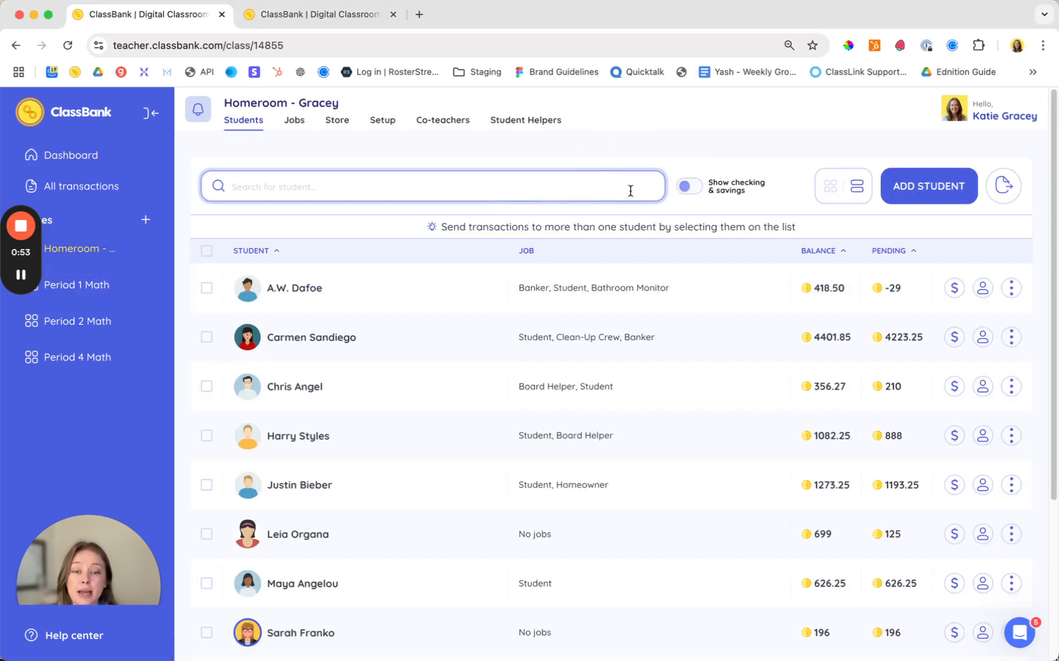
pyautogui.click(685, 173)
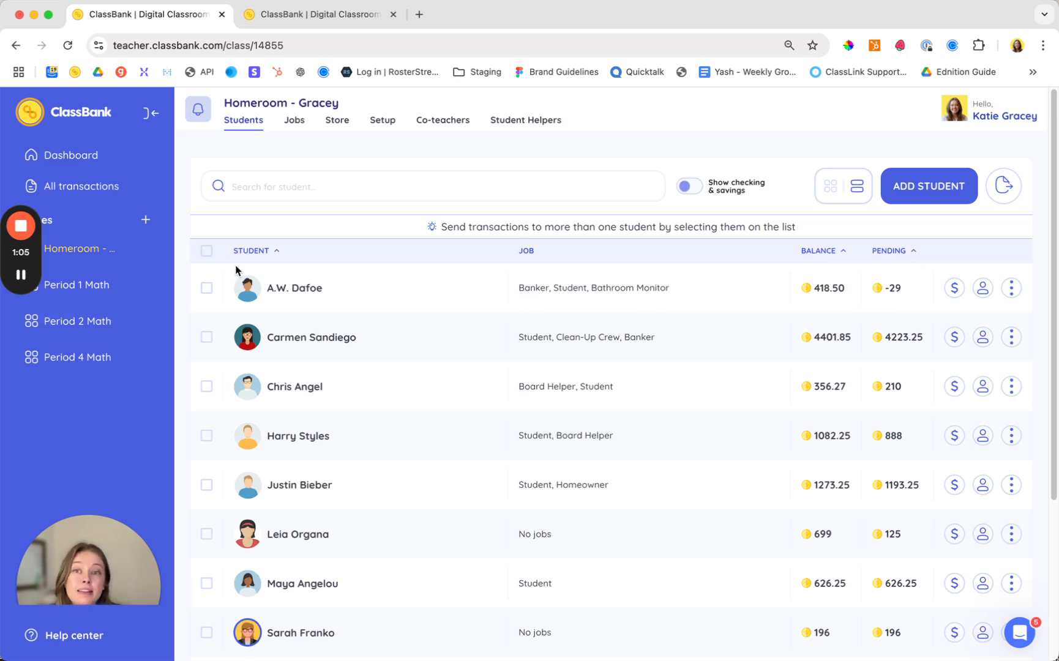
# - Select all students except Carmen Sandiego and Harry Styles and start sending bonuses
pyautogui.click(206, 250)
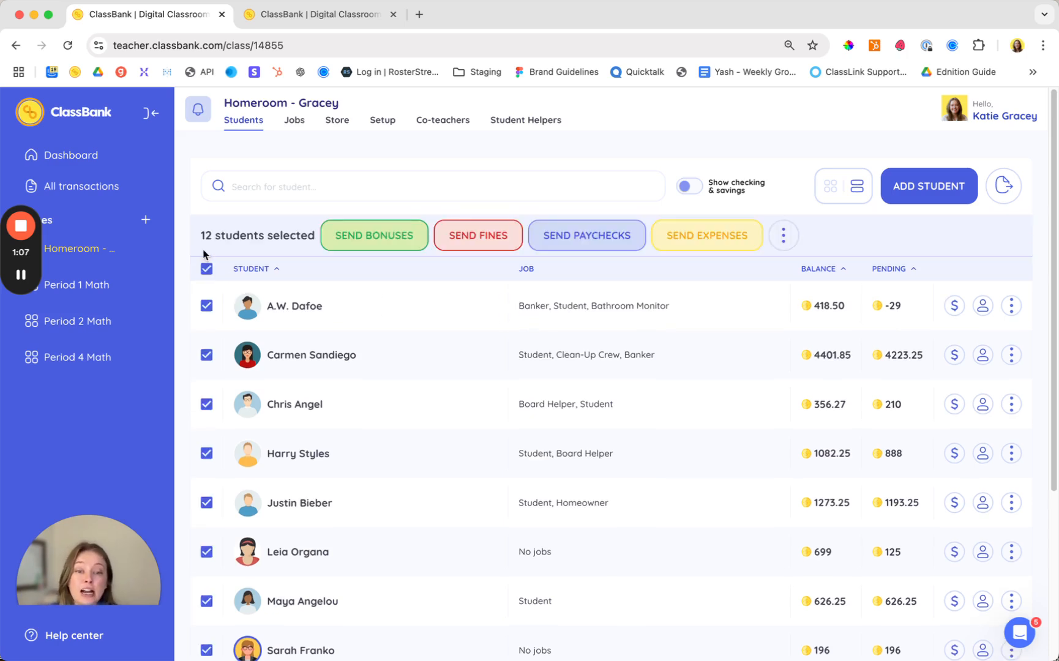
pyautogui.click(206, 355)
pyautogui.click(206, 404)
pyautogui.click(206, 454)
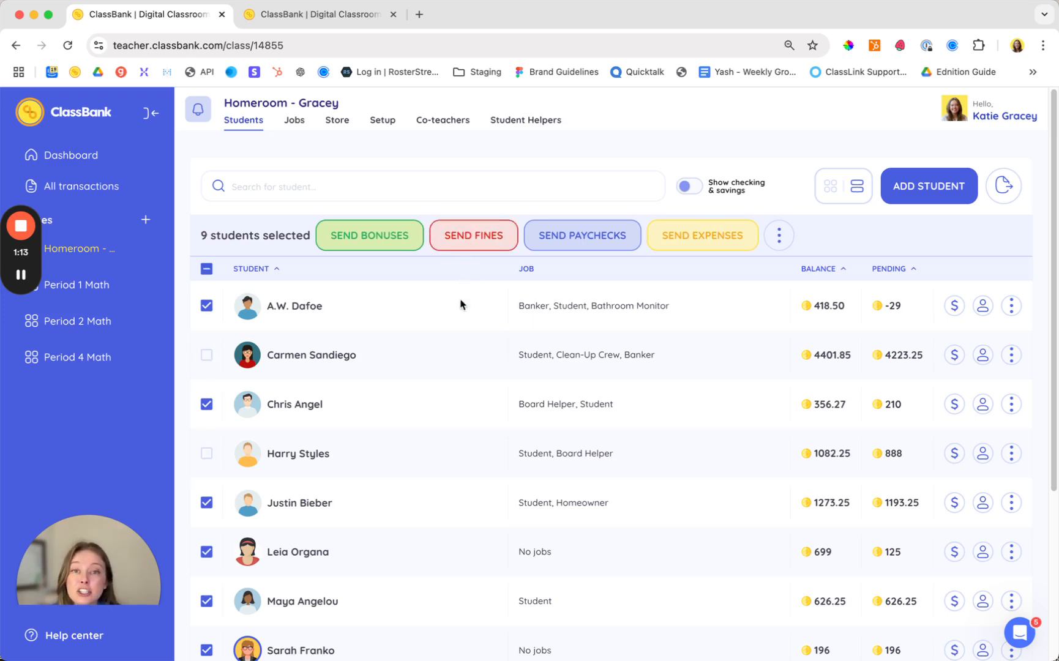
pyautogui.click(368, 238)
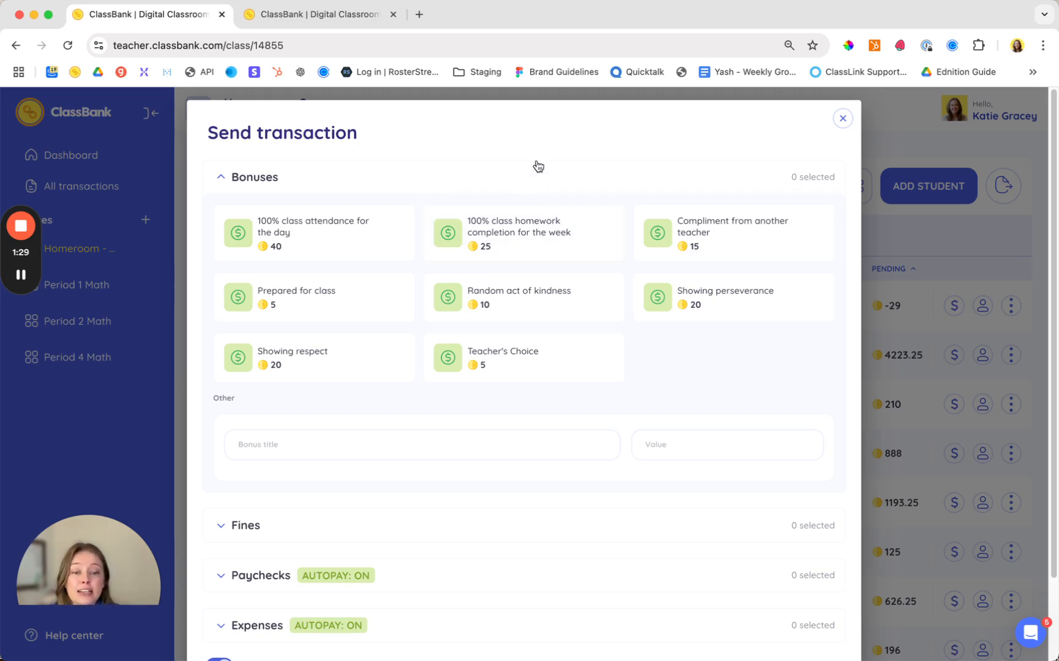
pyautogui.scroll(-1, 538, 166)
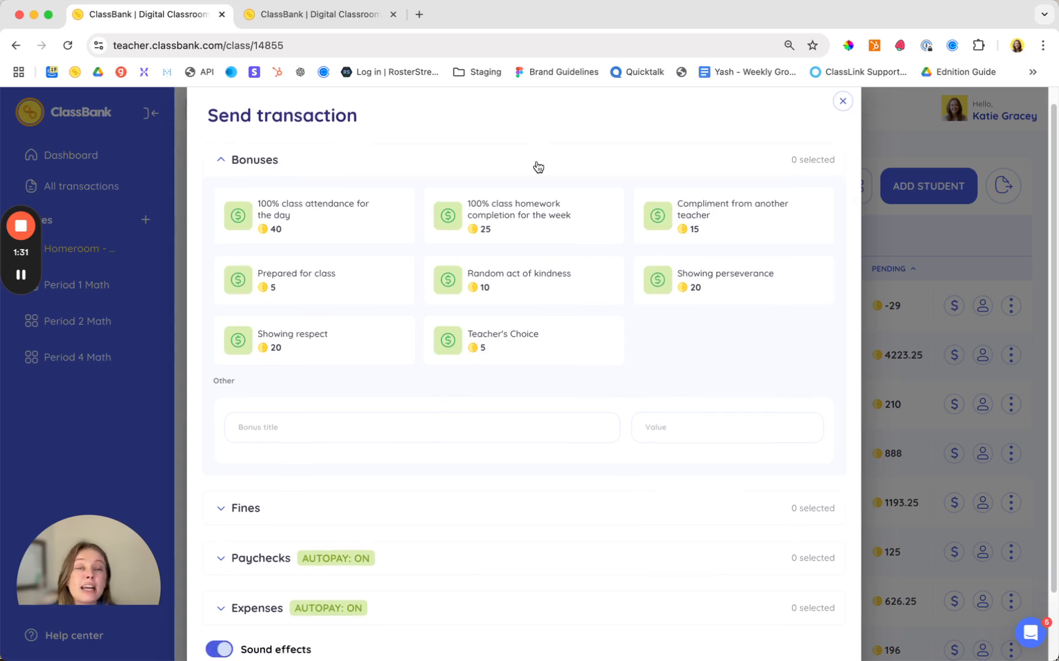
pyautogui.scroll(-2, 538, 190)
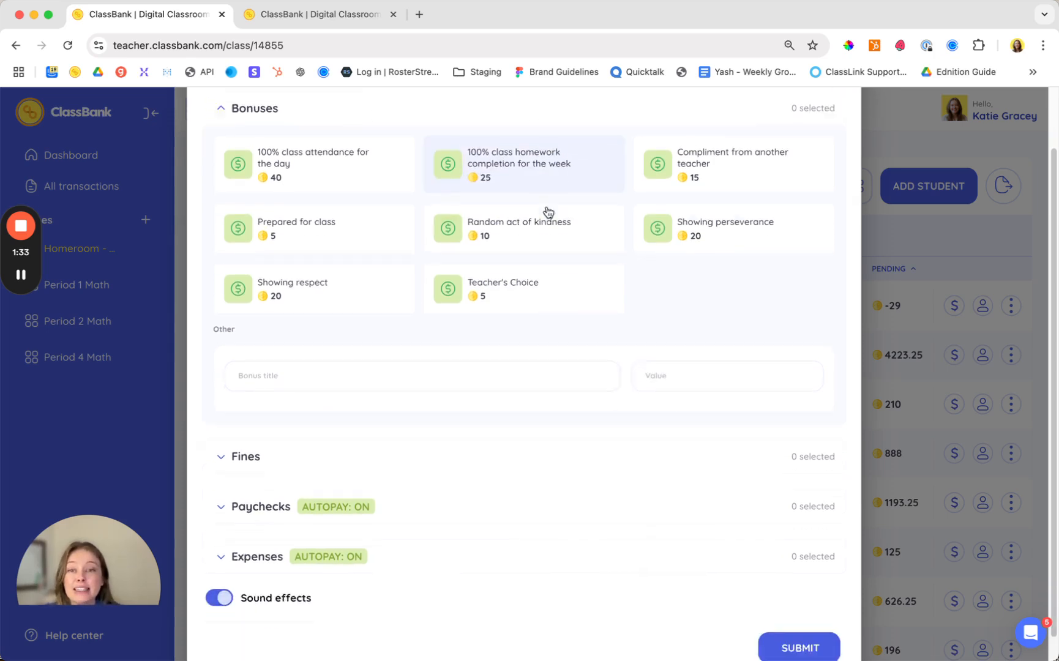
# - Enter a custom bonus titled 'Welcome to ClassBank' with a value of 5
pyautogui.click(413, 351)
pyautogui.write('Welco')
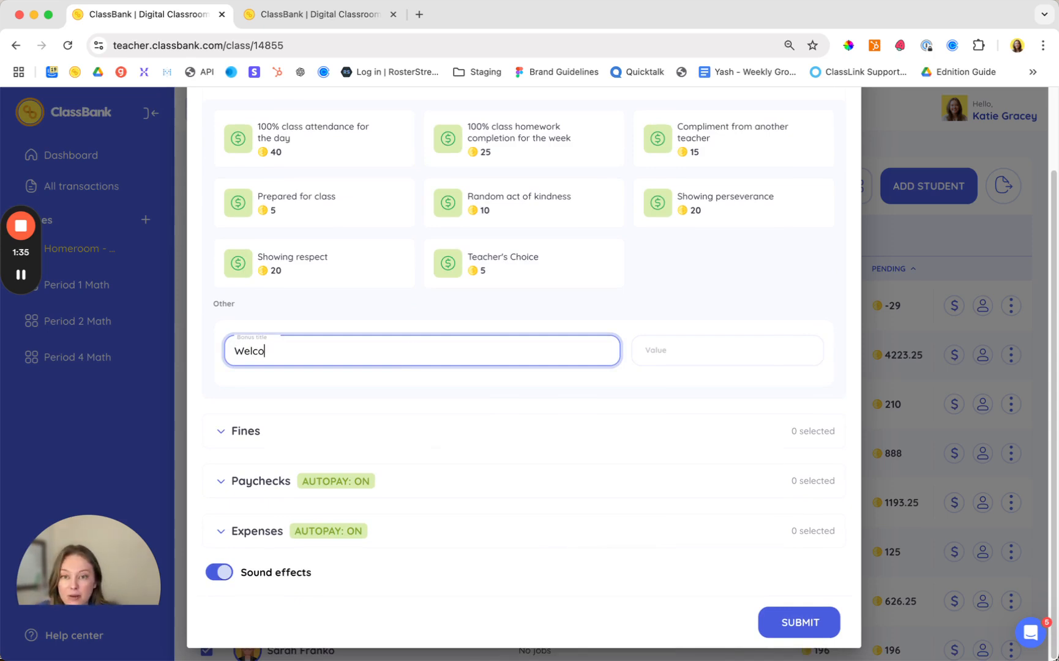
pyautogui.write('me to Class')
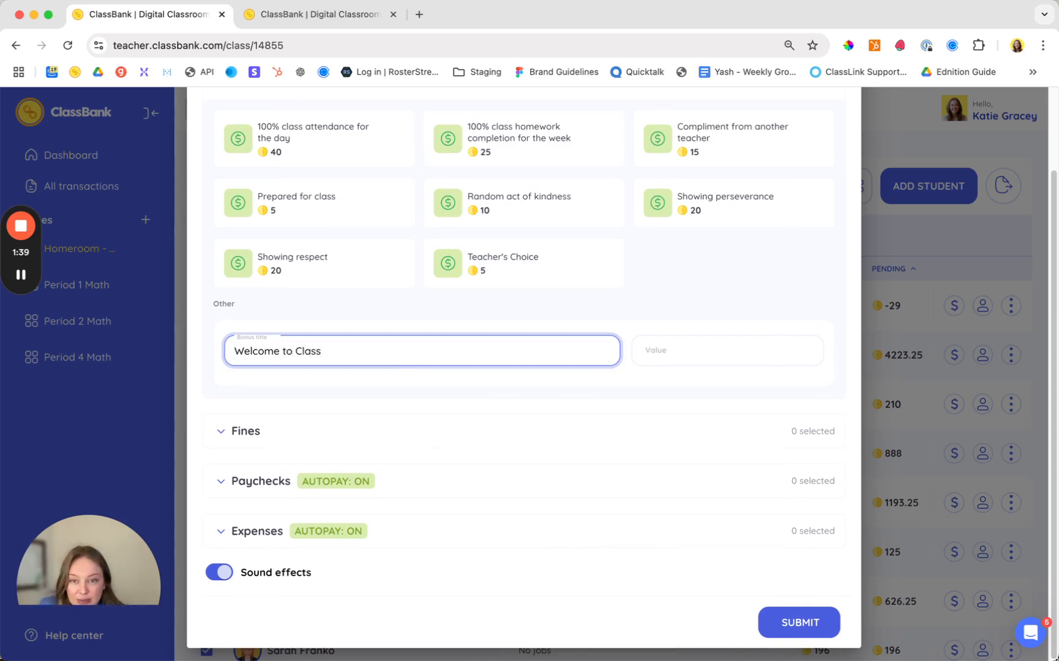
pyautogui.write('Bank')
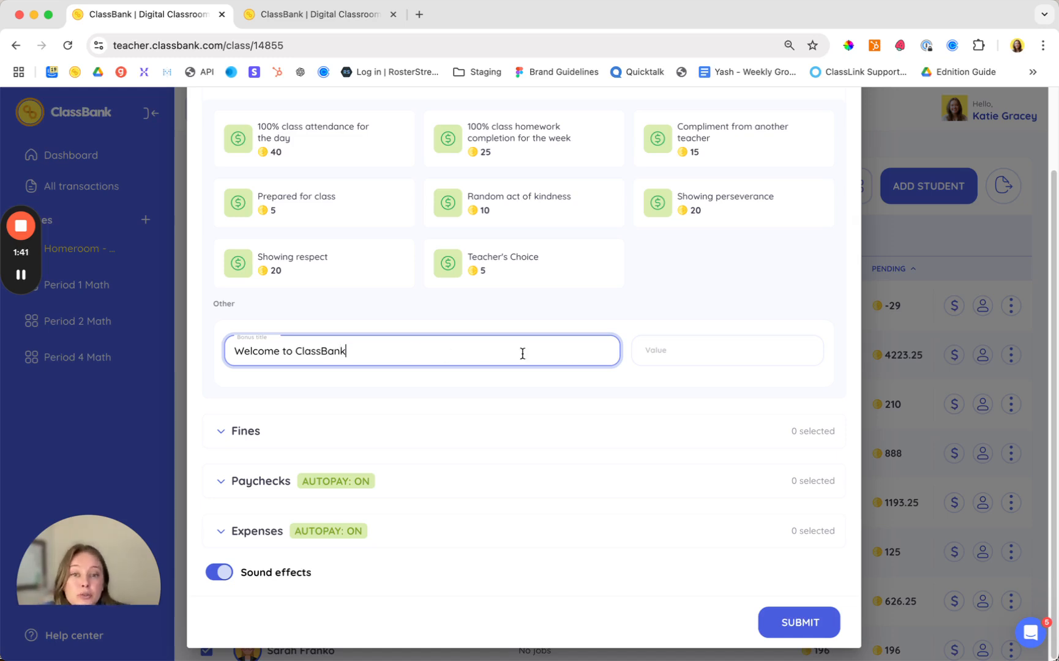
pyautogui.click(654, 350)
pyautogui.write('5')
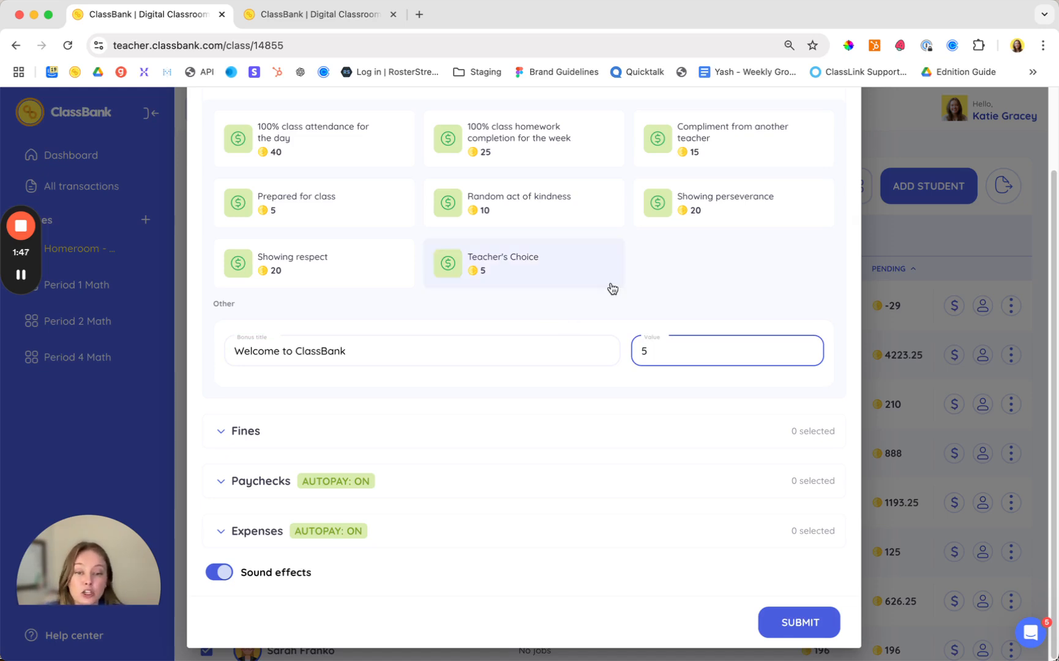
# - Expand the Fines section and leave its value empty after trying 0
pyautogui.click(240, 430)
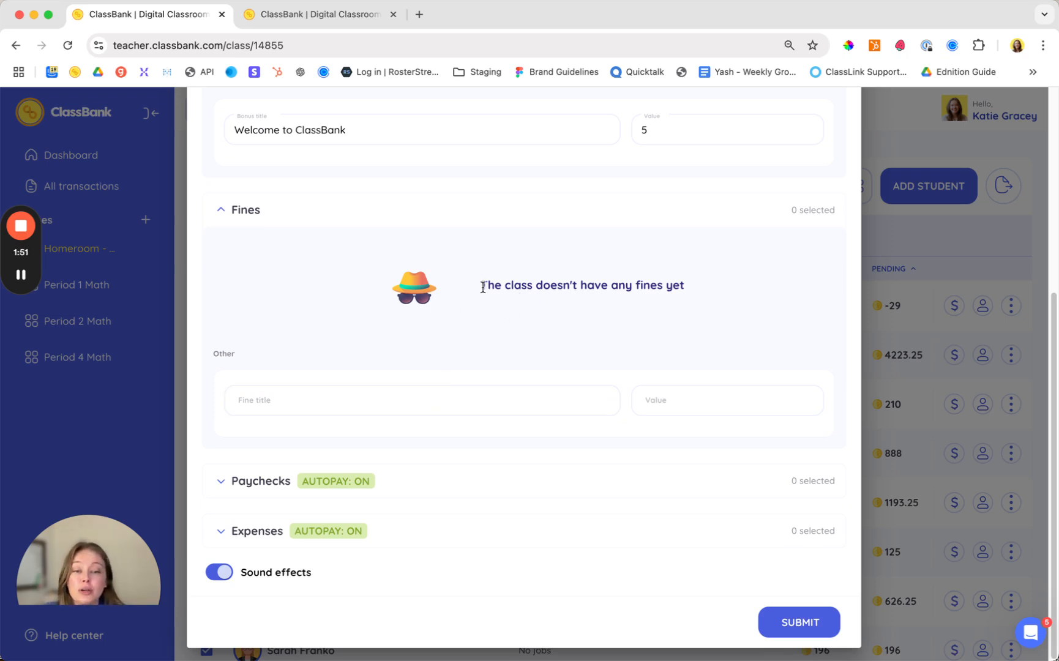
pyautogui.click(654, 400)
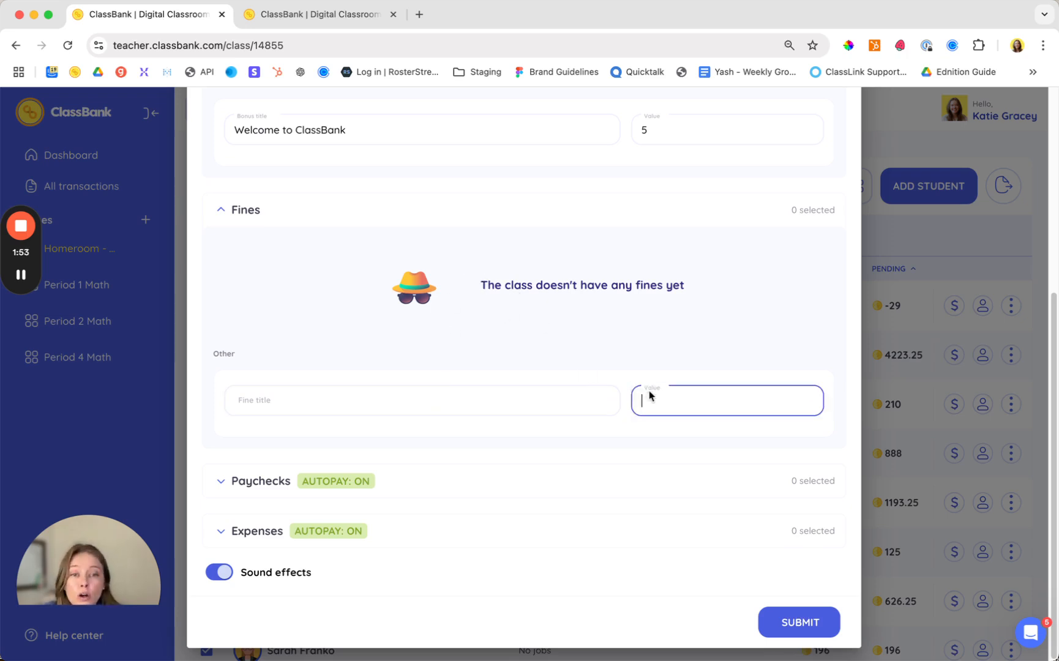
pyautogui.write('0')
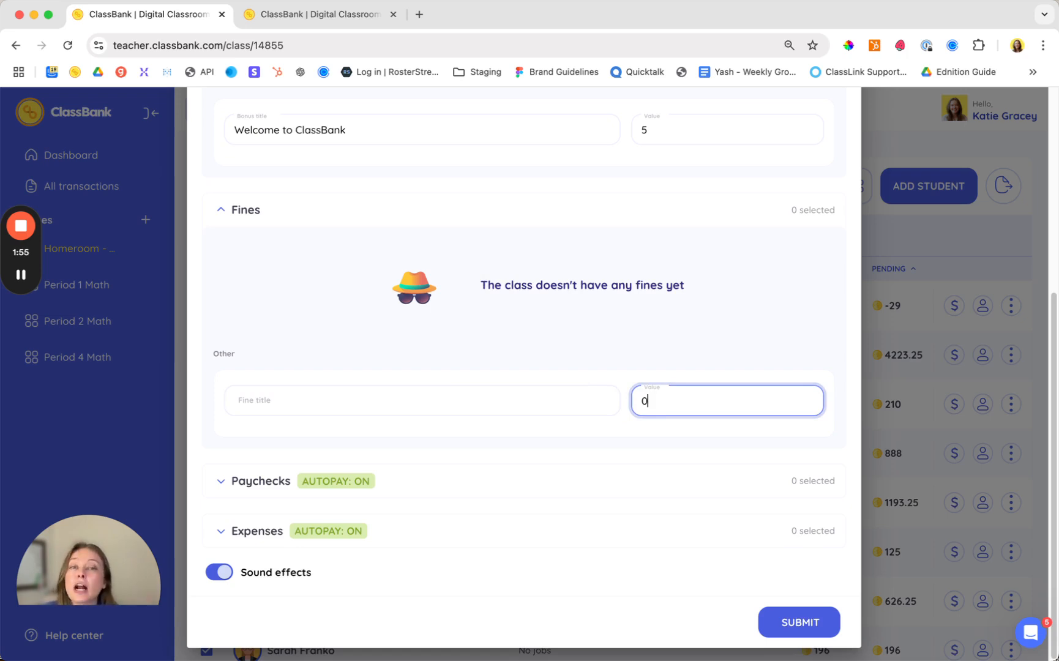
pyautogui.press('BackSpace')
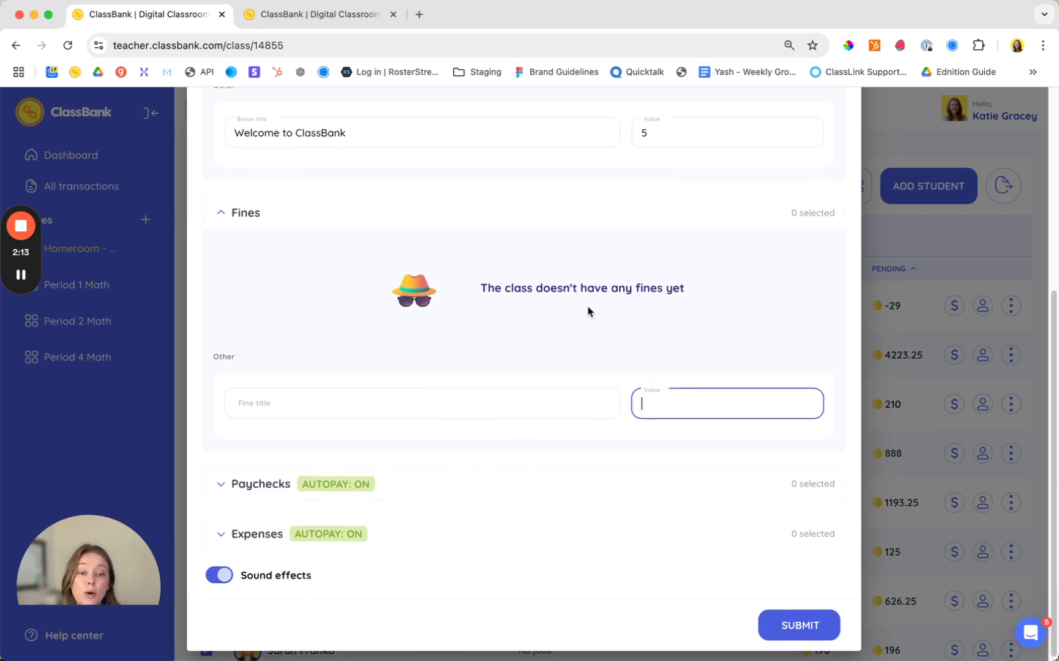
pyautogui.scroll(1, 588, 306)
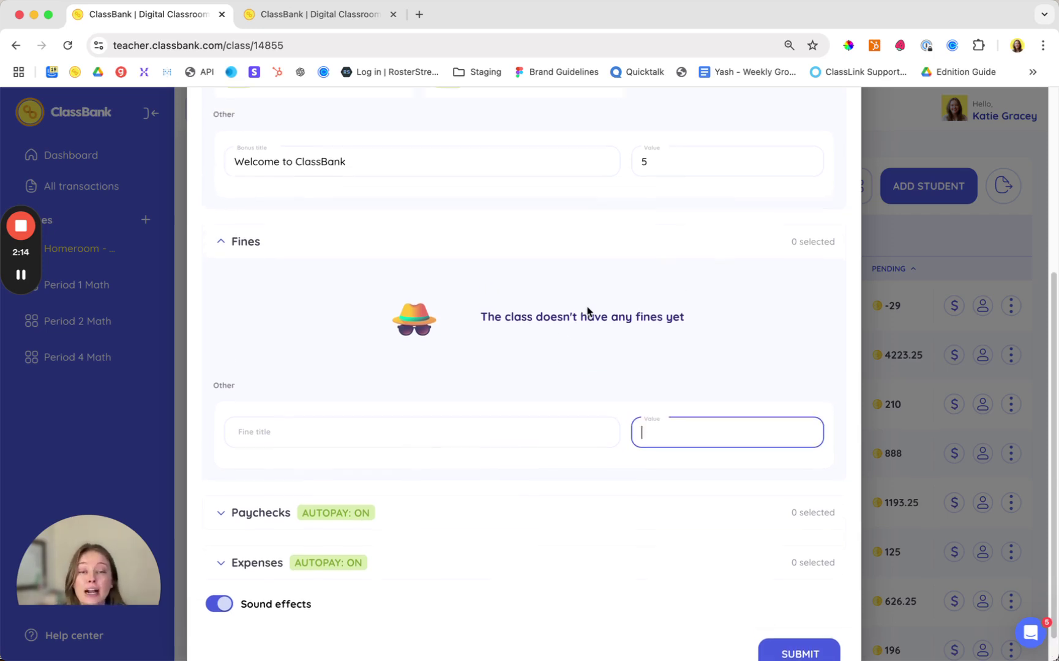
# - Collapse Fines and submit the Welcome to ClassBank bonus to the chosen students
pyautogui.click(221, 243)
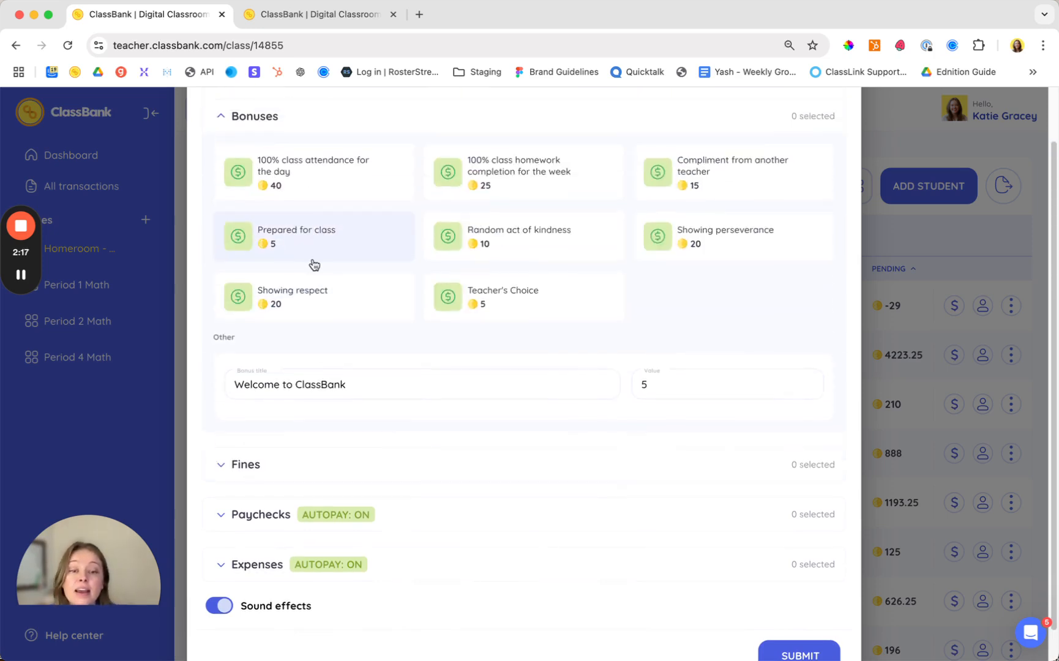
pyautogui.scroll(1, 605, 248)
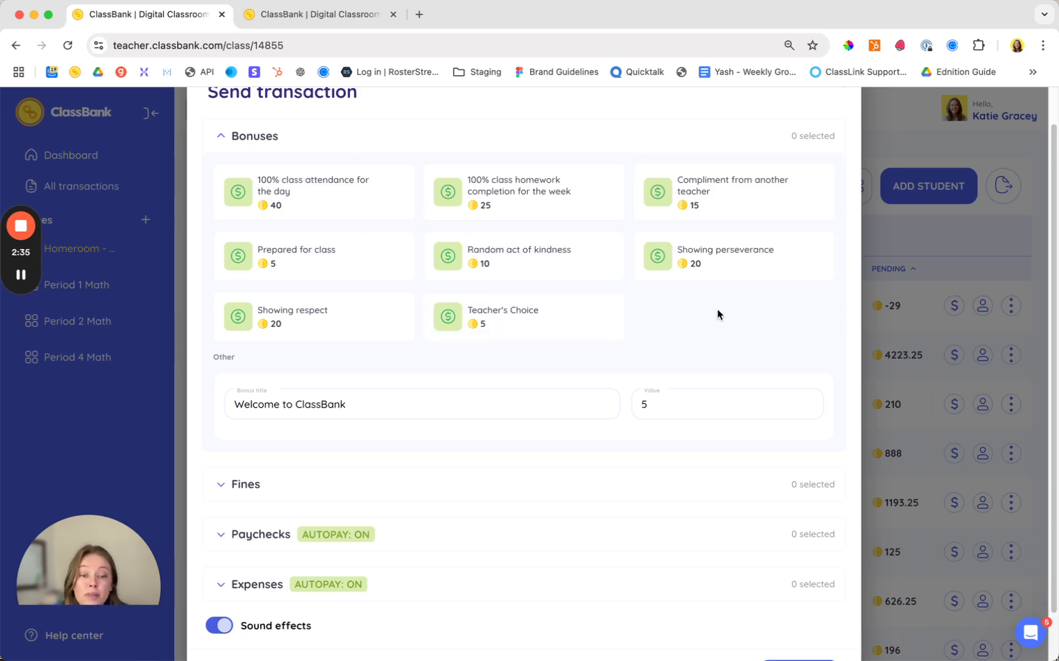
pyautogui.click(489, 404)
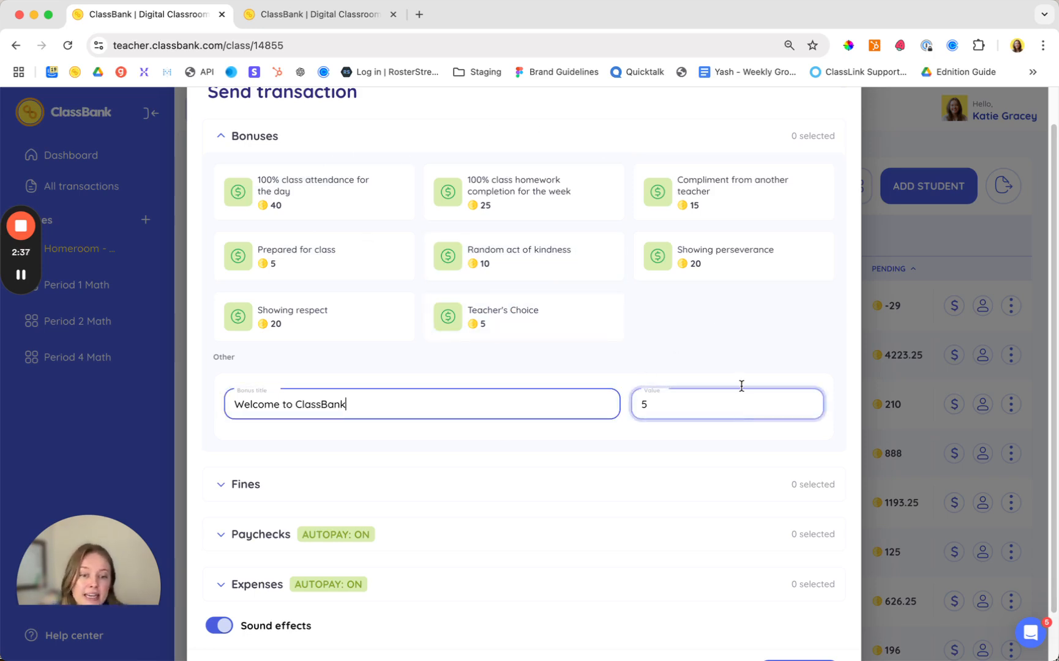
pyautogui.scroll(-3, 738, 347)
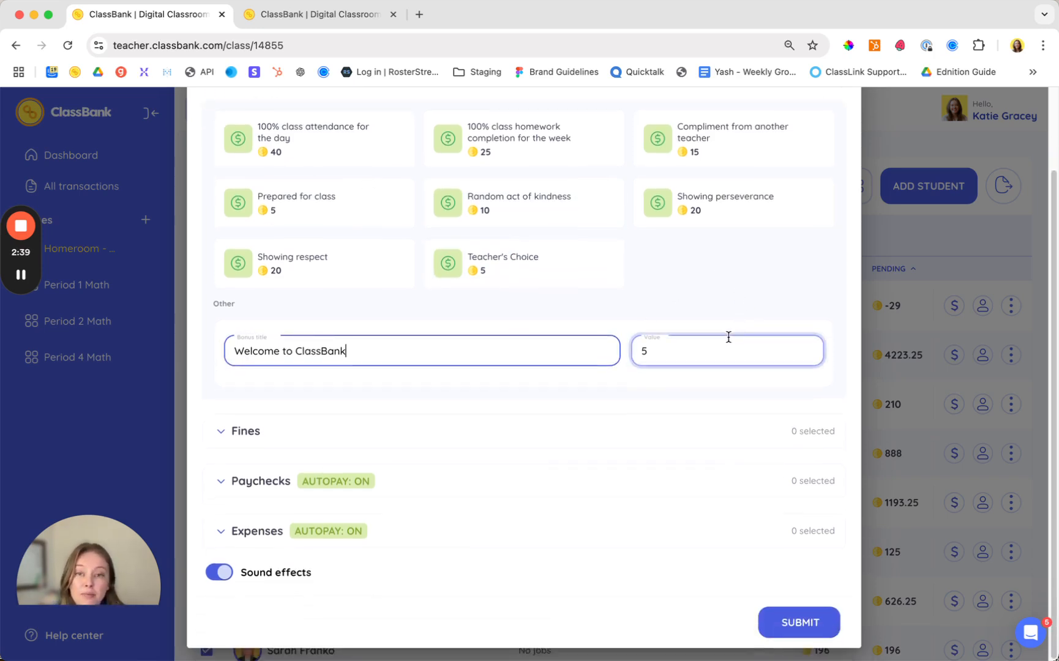
pyautogui.scroll(1, 707, 286)
pyautogui.scroll(1, 716, 331)
pyautogui.scroll(1, 719, 333)
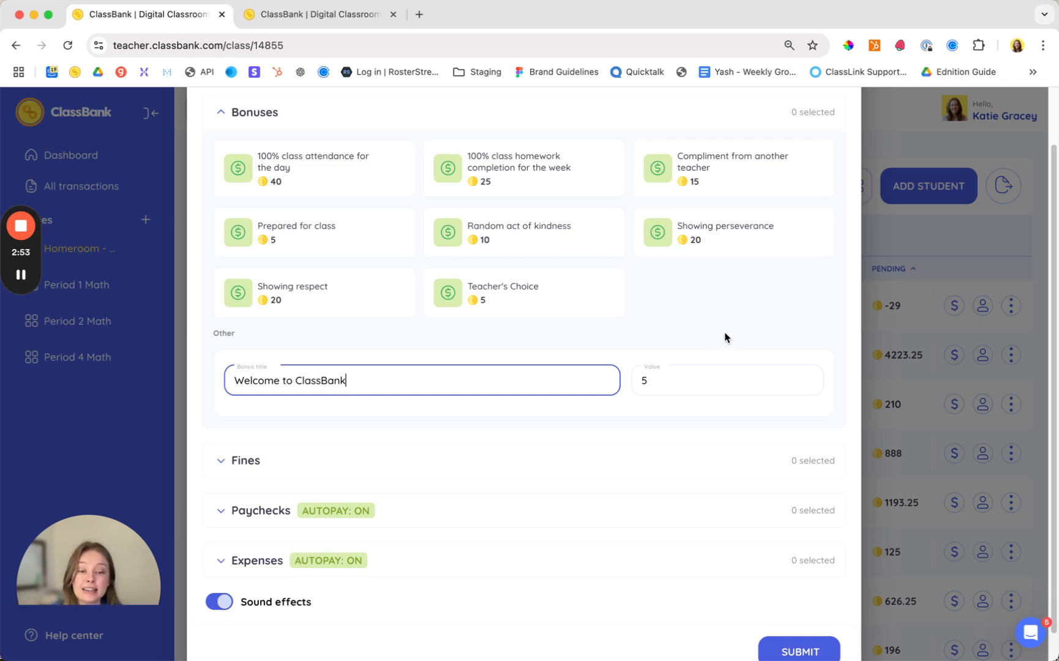
pyautogui.click(725, 338)
pyautogui.click(788, 614)
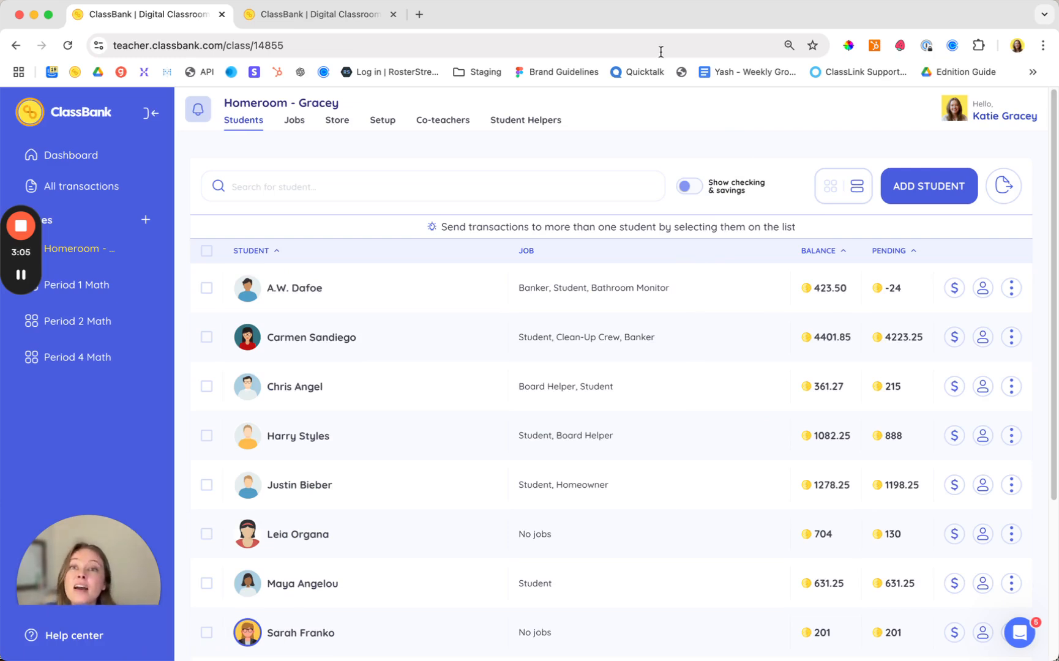
pyautogui.click(318, 14)
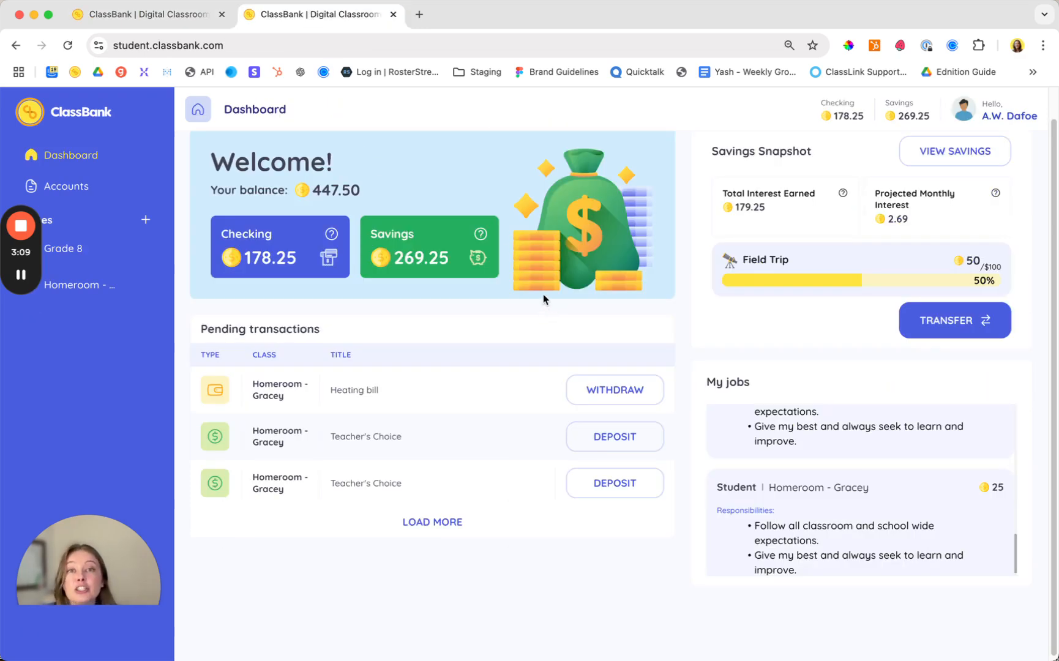
pyautogui.click(622, 437)
pyautogui.click(612, 410)
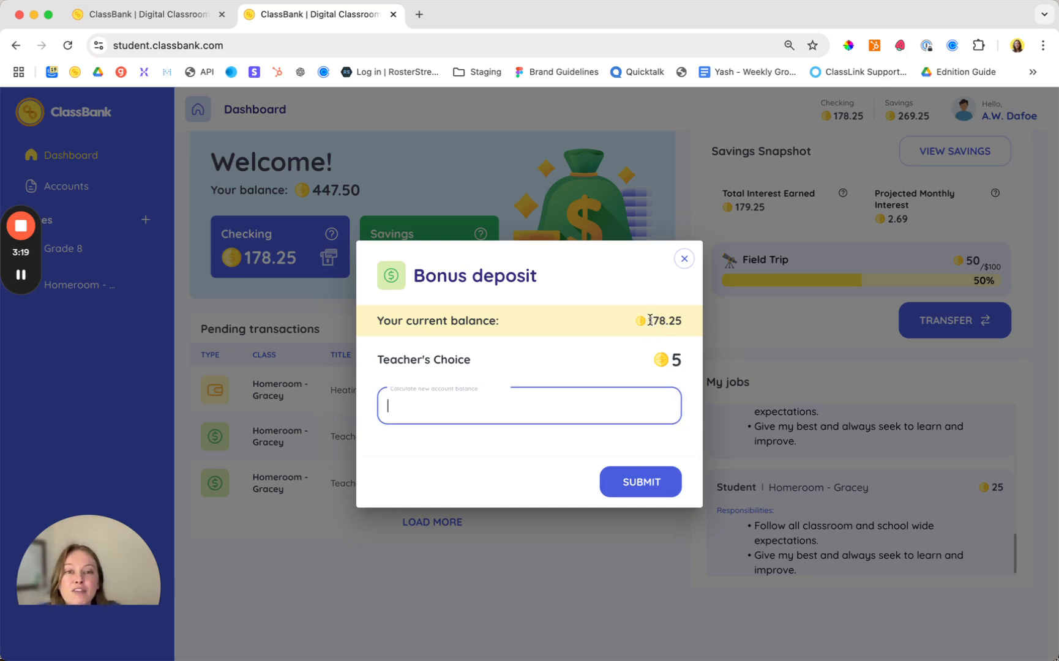
pyautogui.moveTo(648, 320); pyautogui.dragTo(683, 321)
pyautogui.click(686, 322)
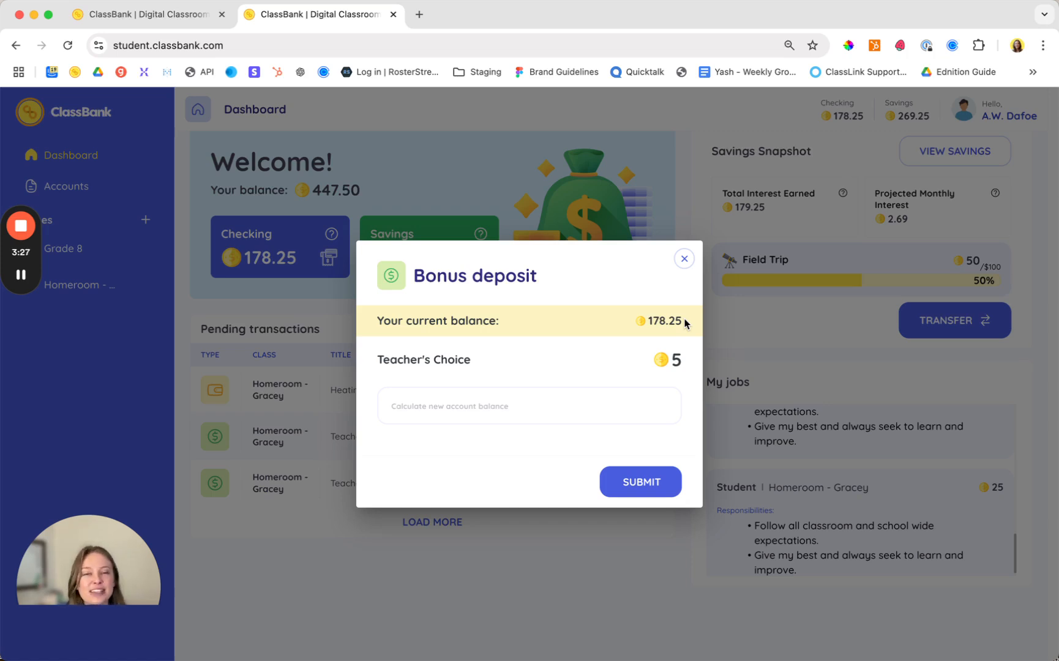
pyautogui.moveTo(685, 321); pyautogui.dragTo(646, 321)
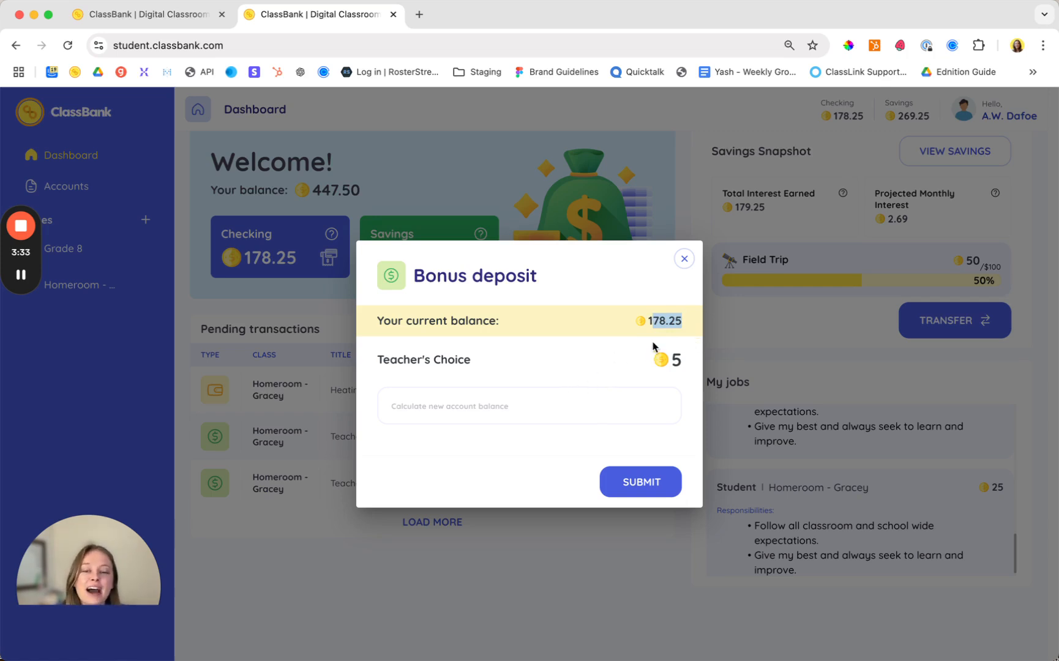
pyautogui.click(670, 318)
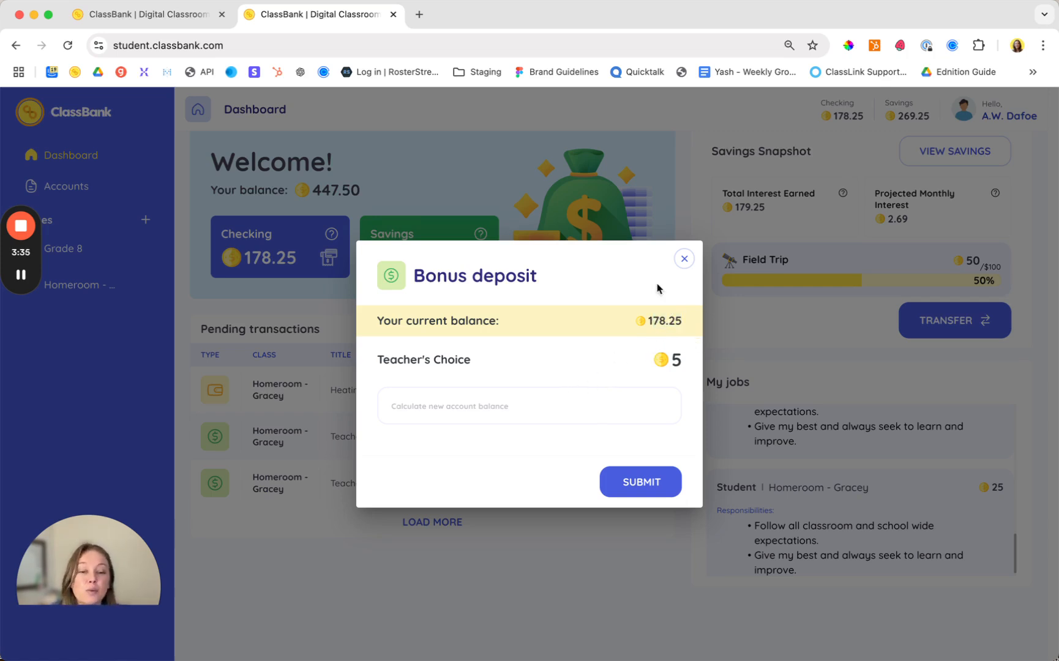
pyautogui.click(685, 259)
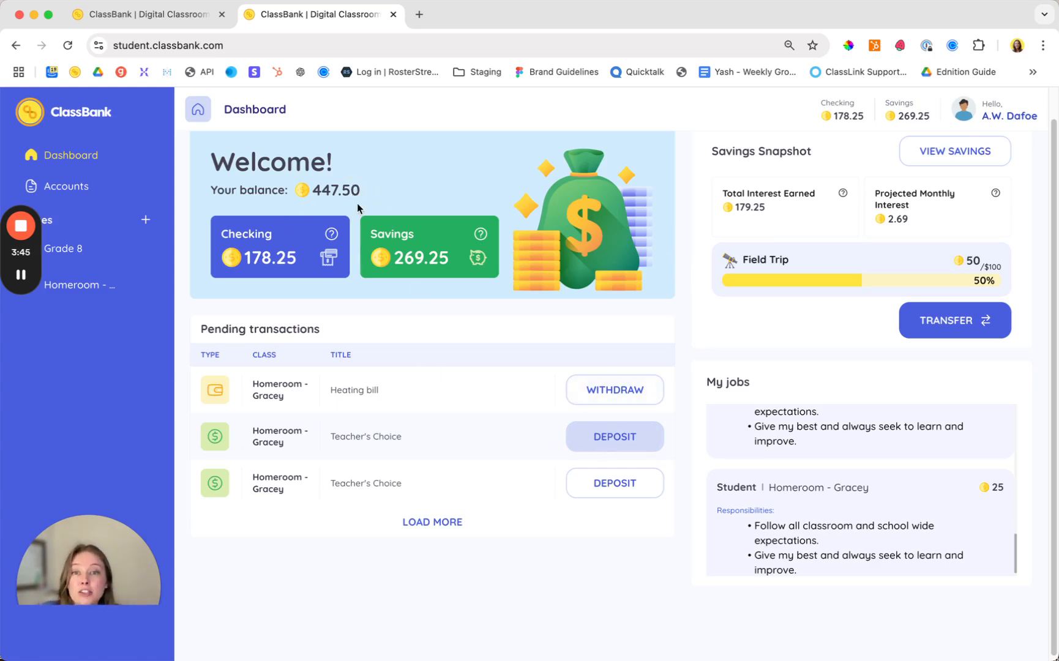
# - Add Swap seats for the day and Special leadership role to the store cart, then view the dashboard
pyautogui.click(92, 286)
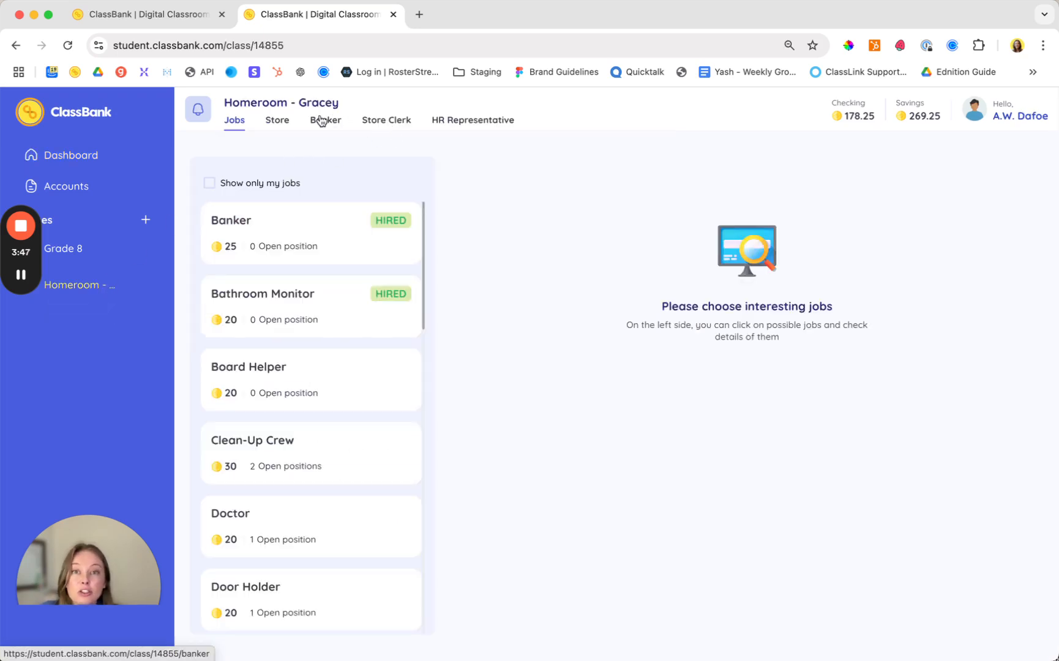
pyautogui.click(278, 120)
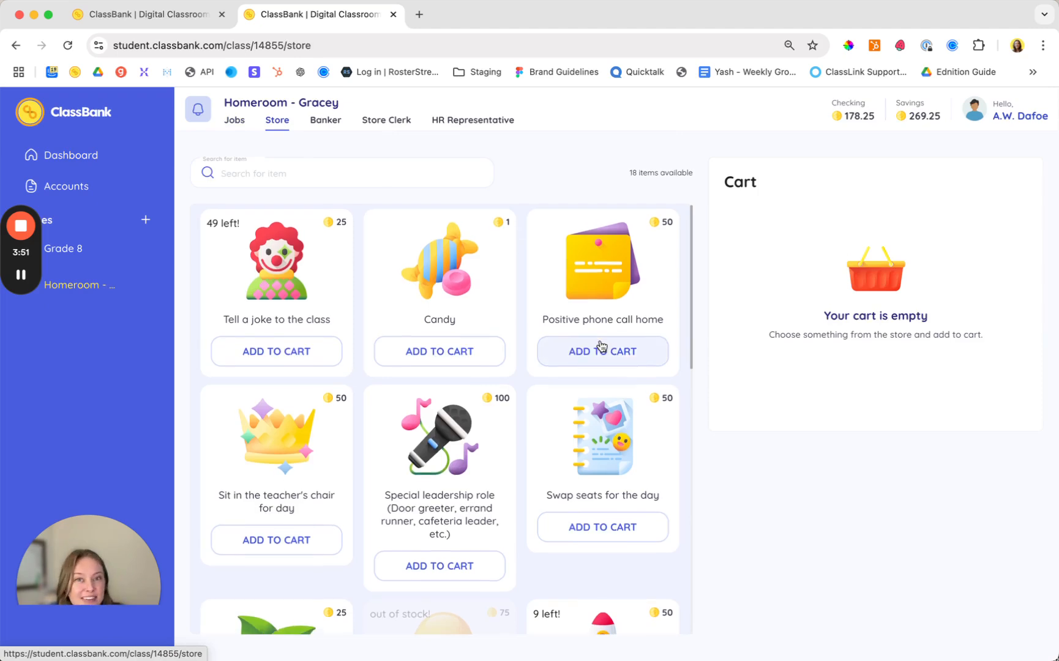
pyautogui.scroll(-1, 596, 355)
pyautogui.click(603, 498)
pyautogui.scroll(-2, 579, 455)
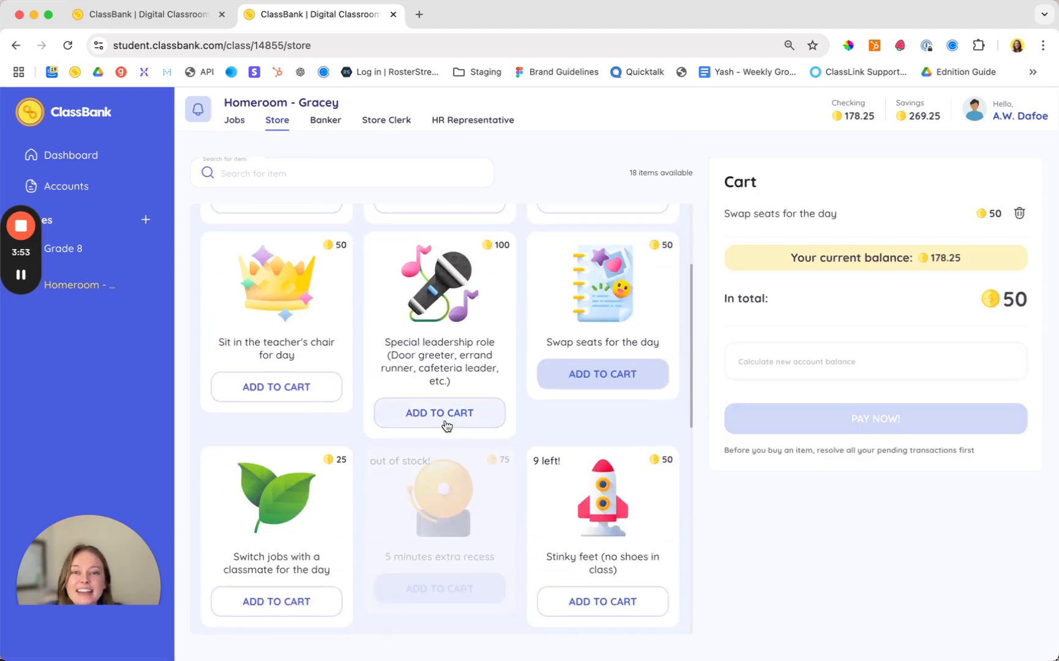
pyautogui.click(439, 413)
pyautogui.scroll(5, 439, 289)
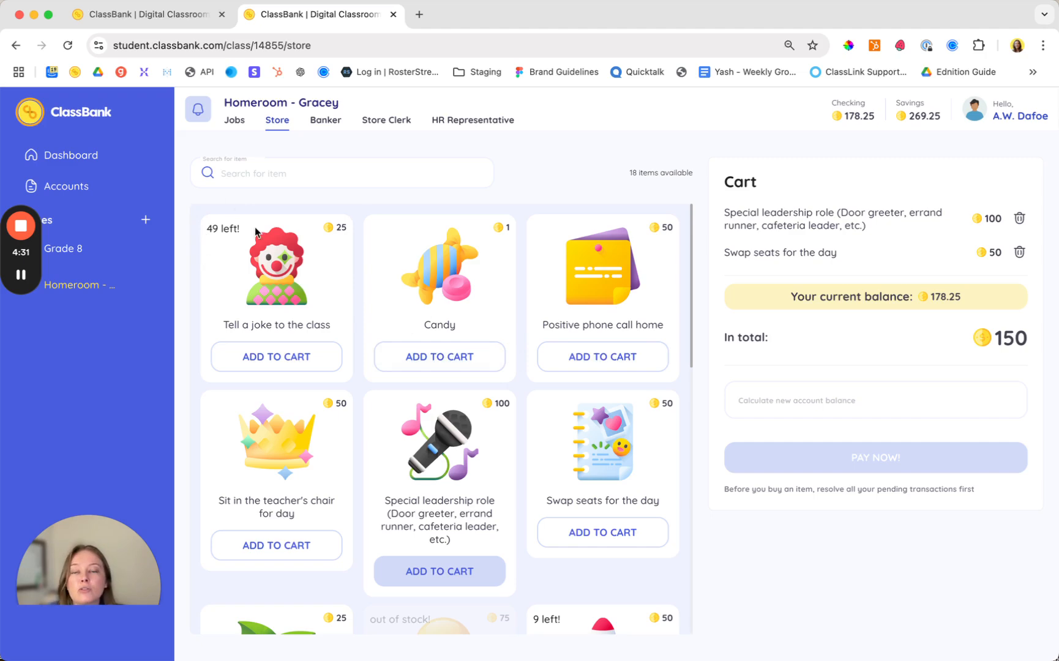
pyautogui.scroll(-3, 439, 348)
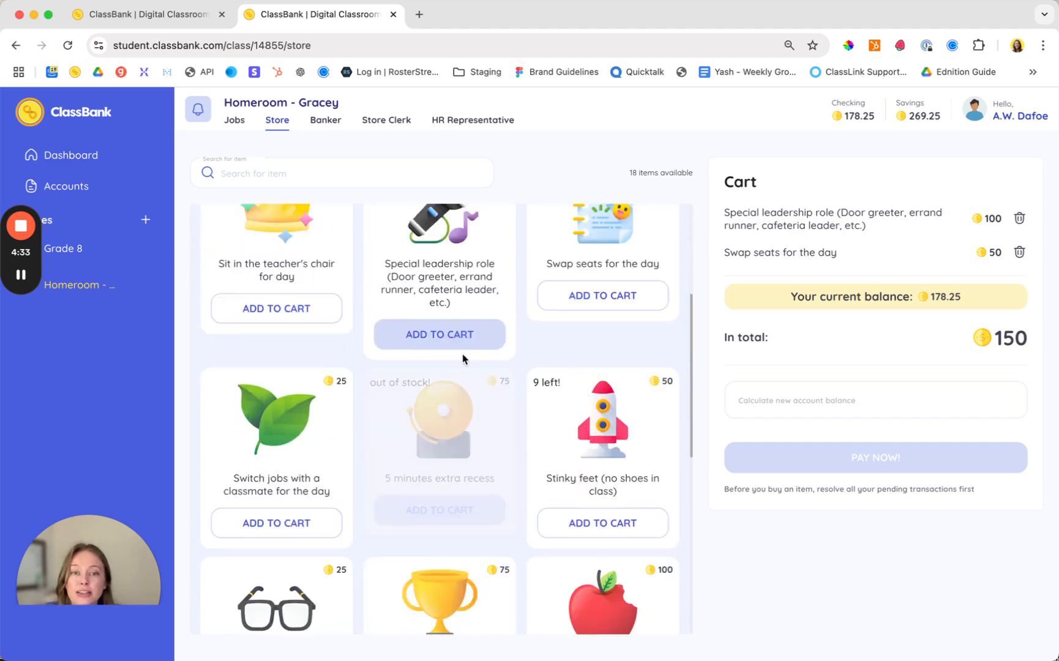
pyautogui.scroll(-3, 464, 359)
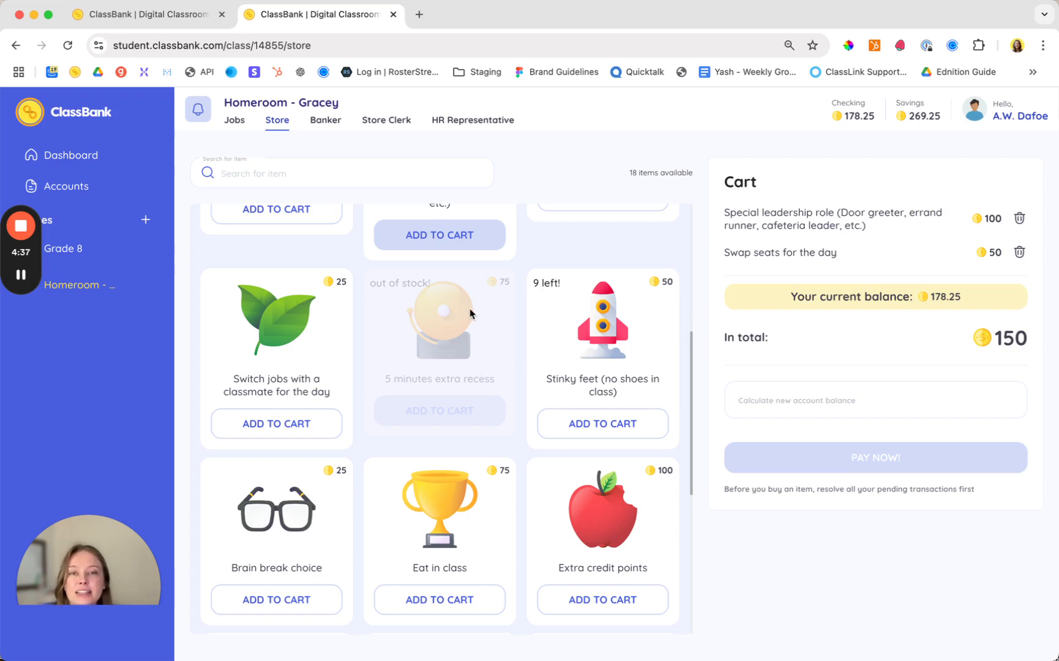
pyautogui.scroll(-3, 463, 314)
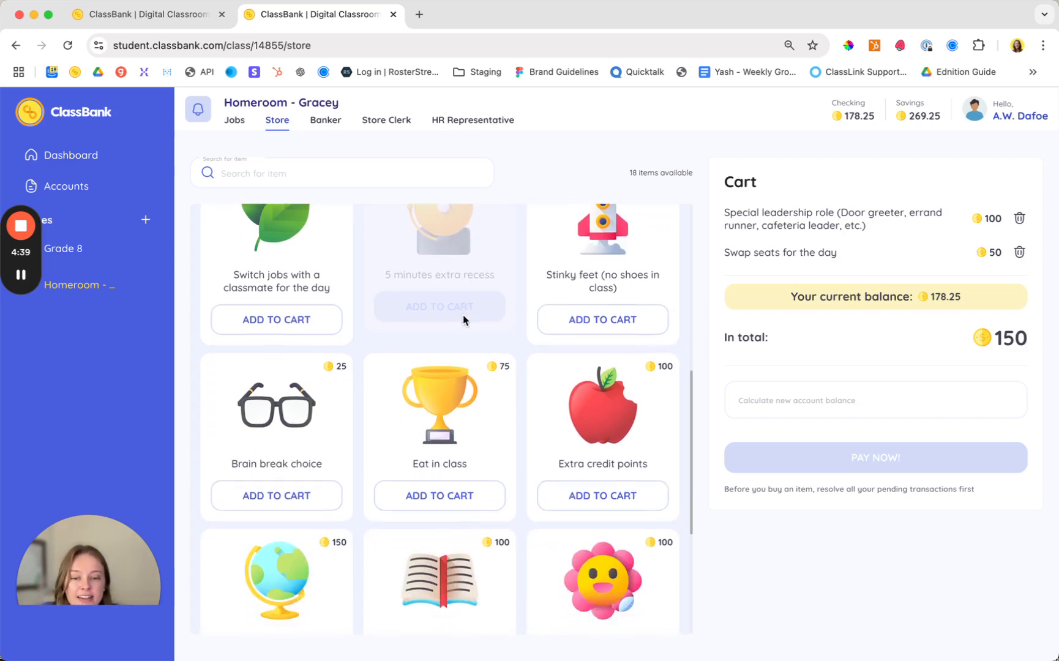
pyautogui.scroll(5, 497, 315)
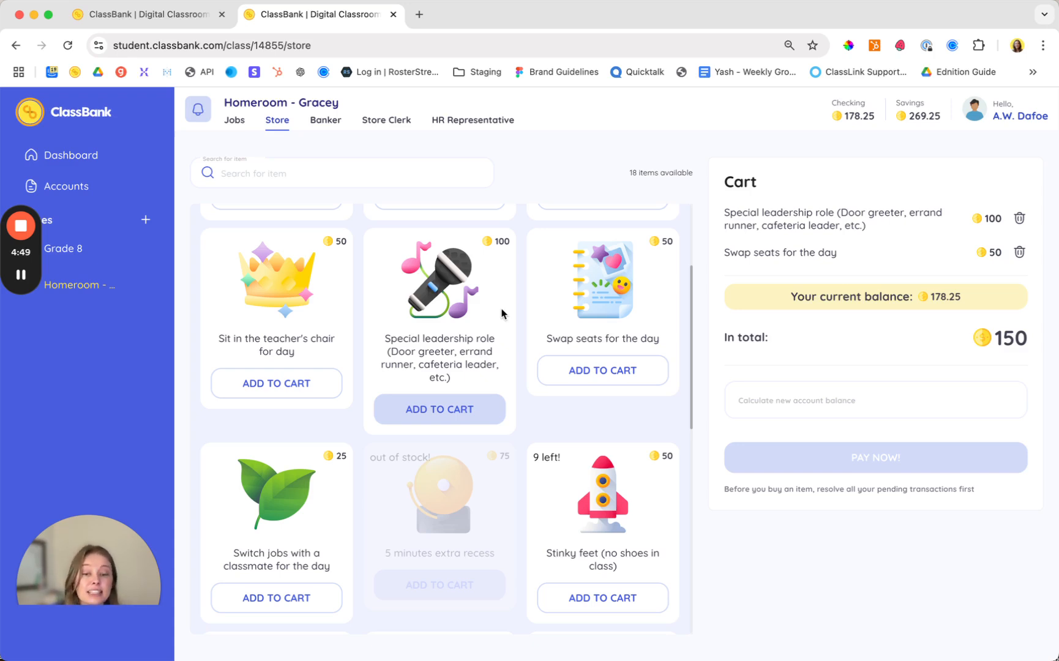
pyautogui.scroll(5, 513, 306)
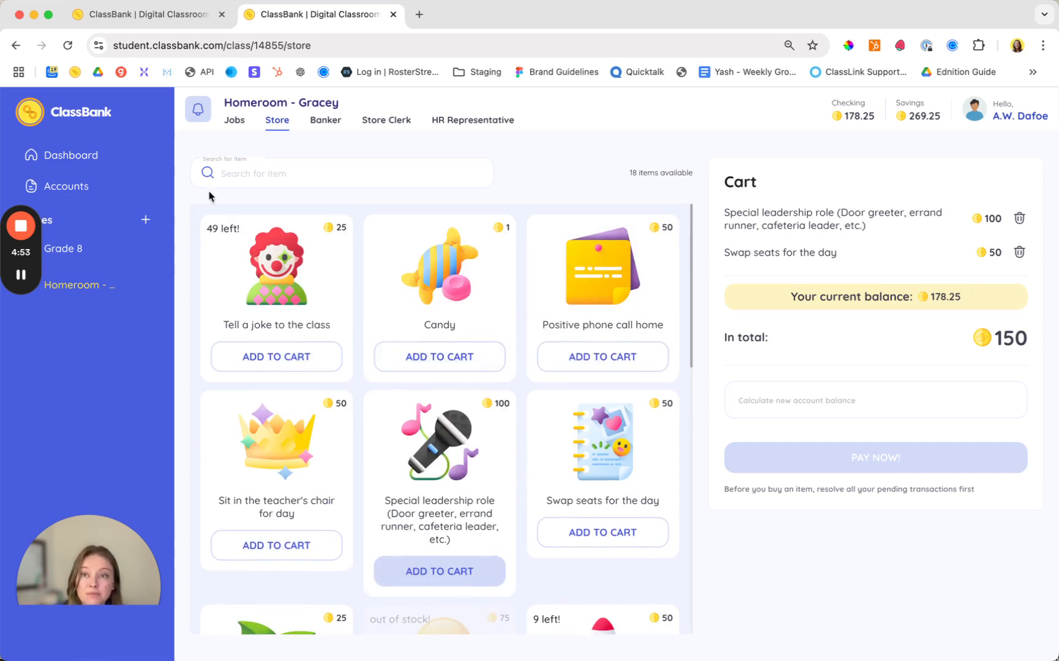
pyautogui.click(71, 154)
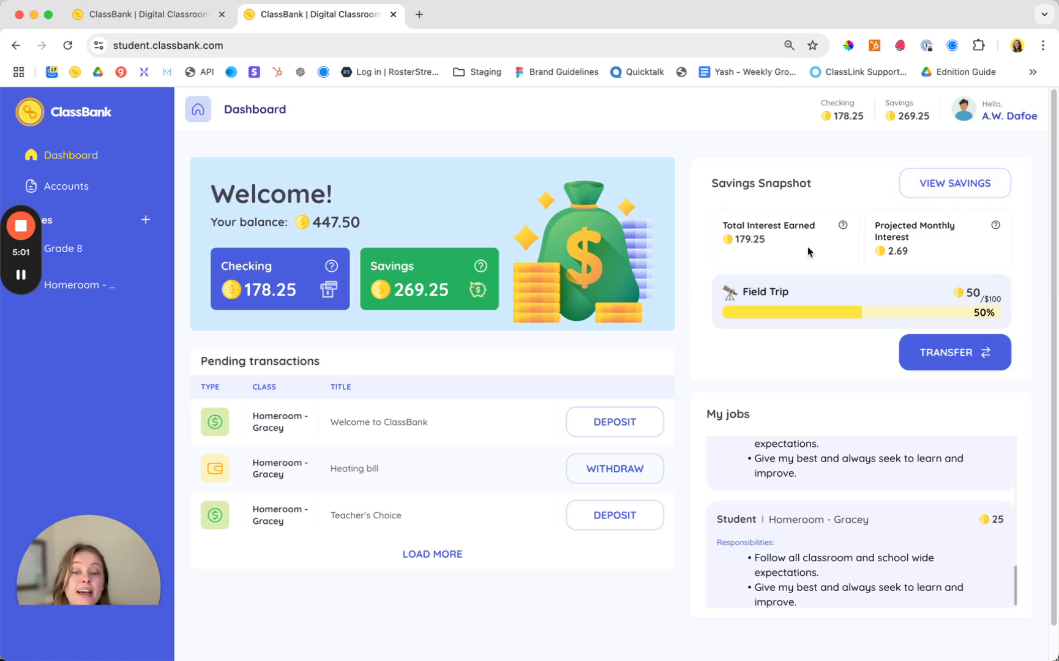
# - View the savings accounts with Homeroom Savings and the Field Trip goal
pyautogui.click(956, 182)
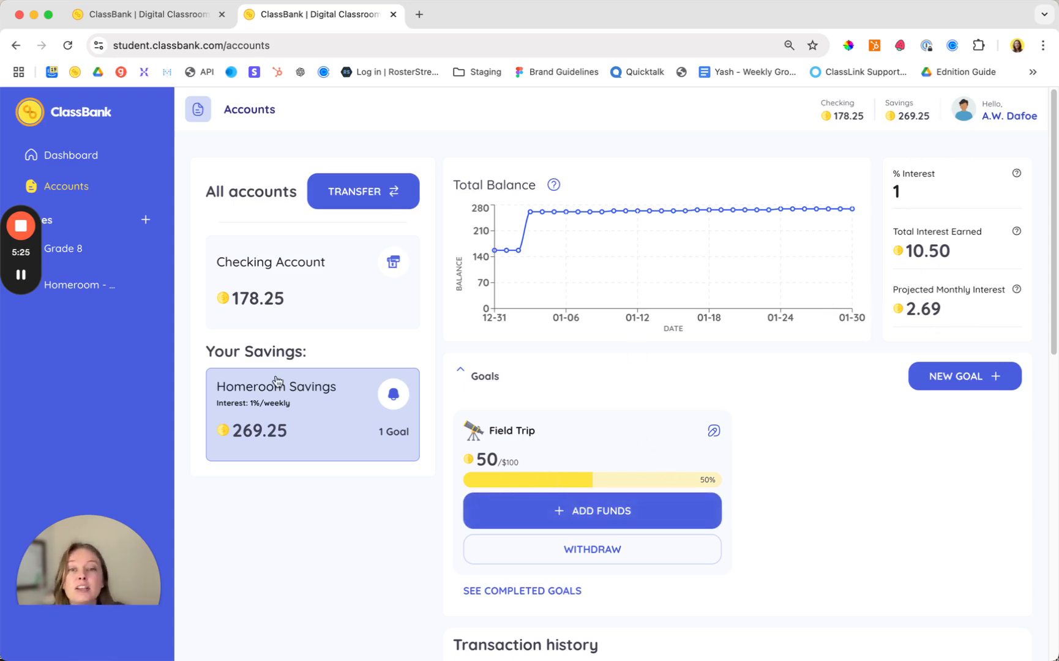
# - Review the checking account's transaction history, then return to the Homeroom - Gracey jobs
pyautogui.click(248, 298)
pyautogui.scroll(-3, 707, 354)
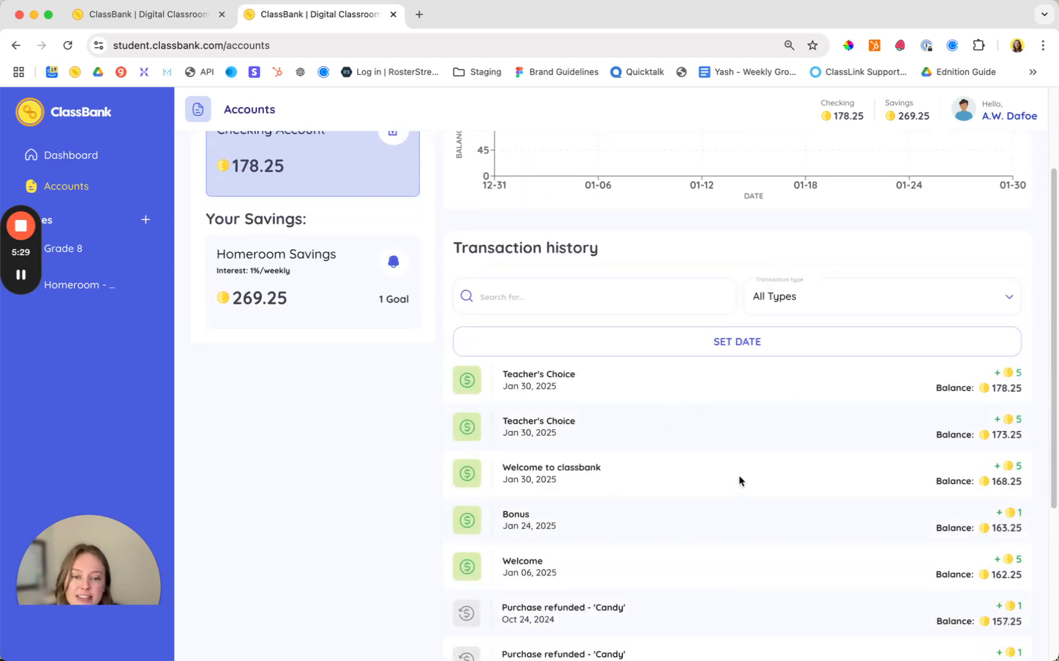
pyautogui.scroll(3, 741, 480)
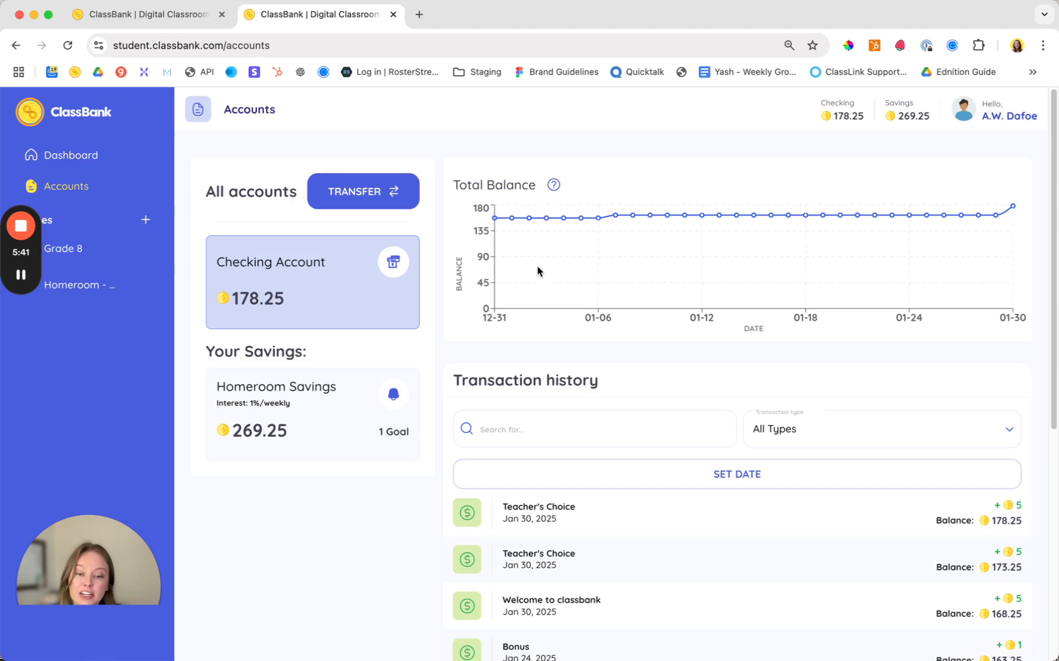
pyautogui.scroll(-1, 544, 286)
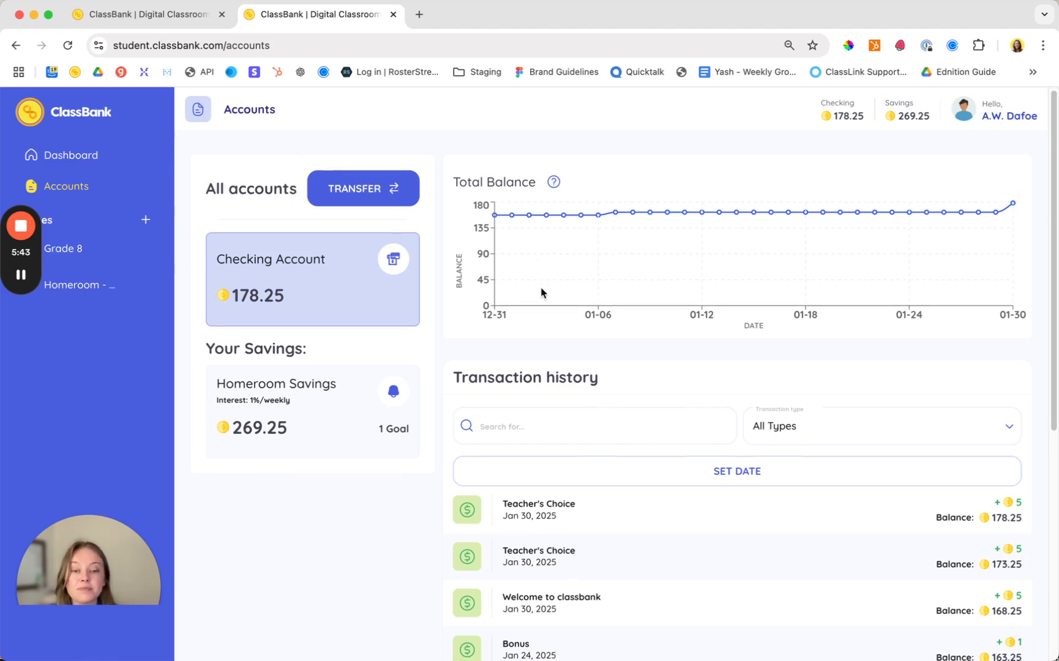
pyautogui.click(80, 284)
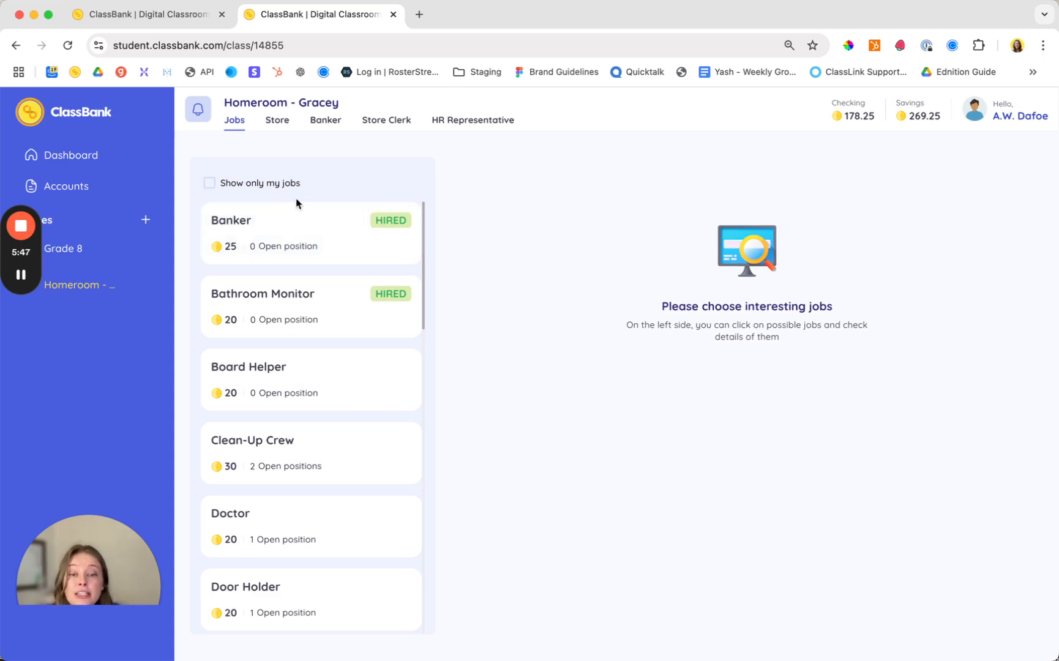
# - Compare the Board Helper, Clean-Up Crew and Doctor job details
pyautogui.click(333, 387)
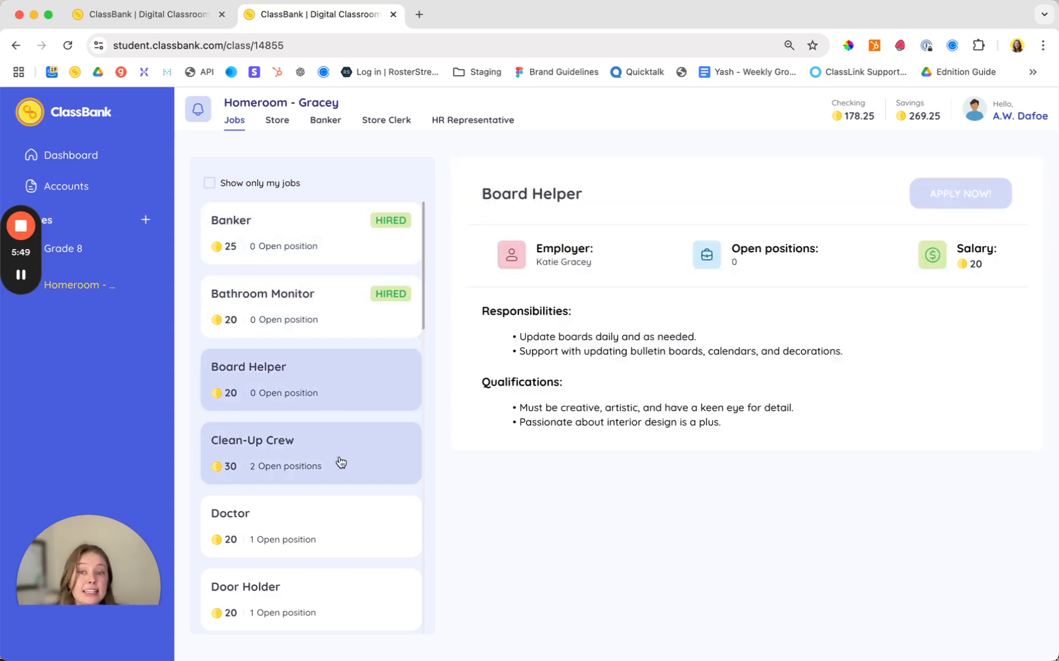
pyautogui.click(343, 458)
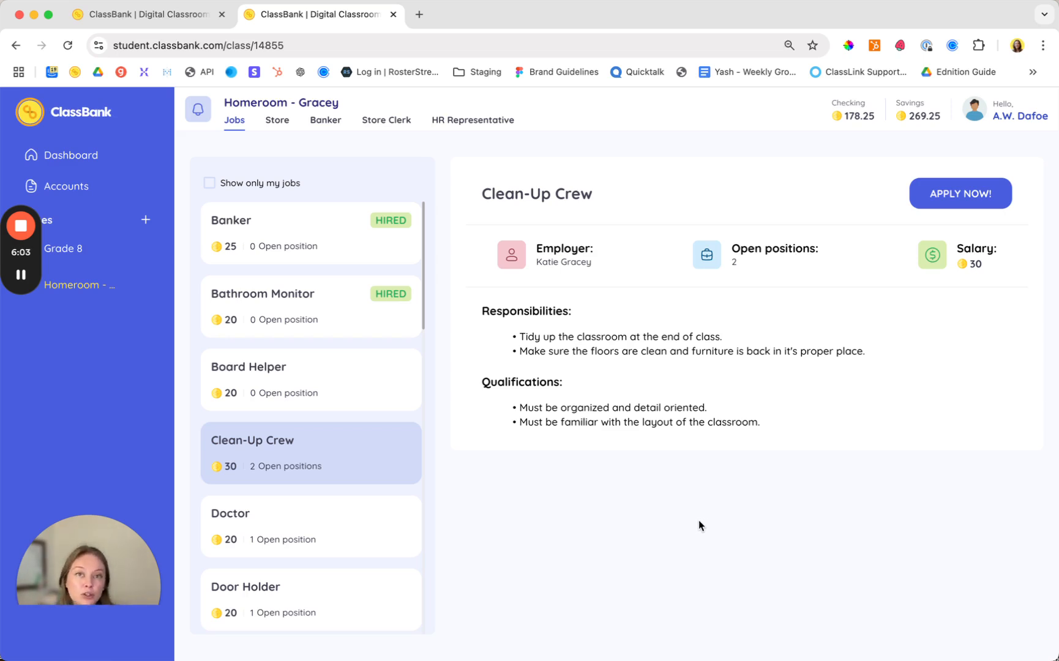
pyautogui.click(337, 463)
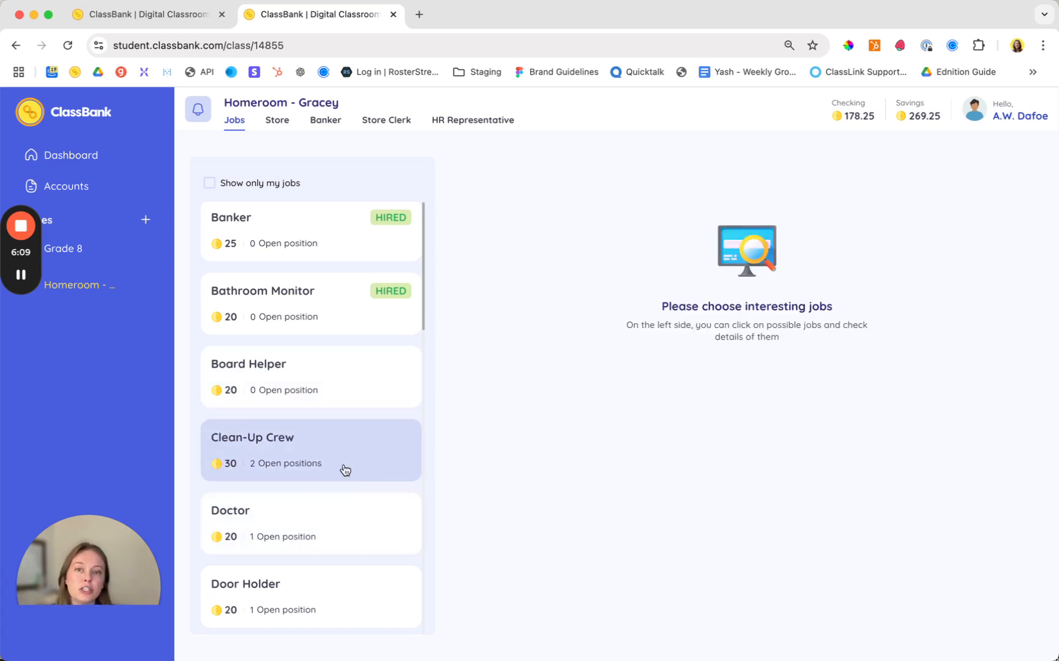
pyautogui.click(344, 465)
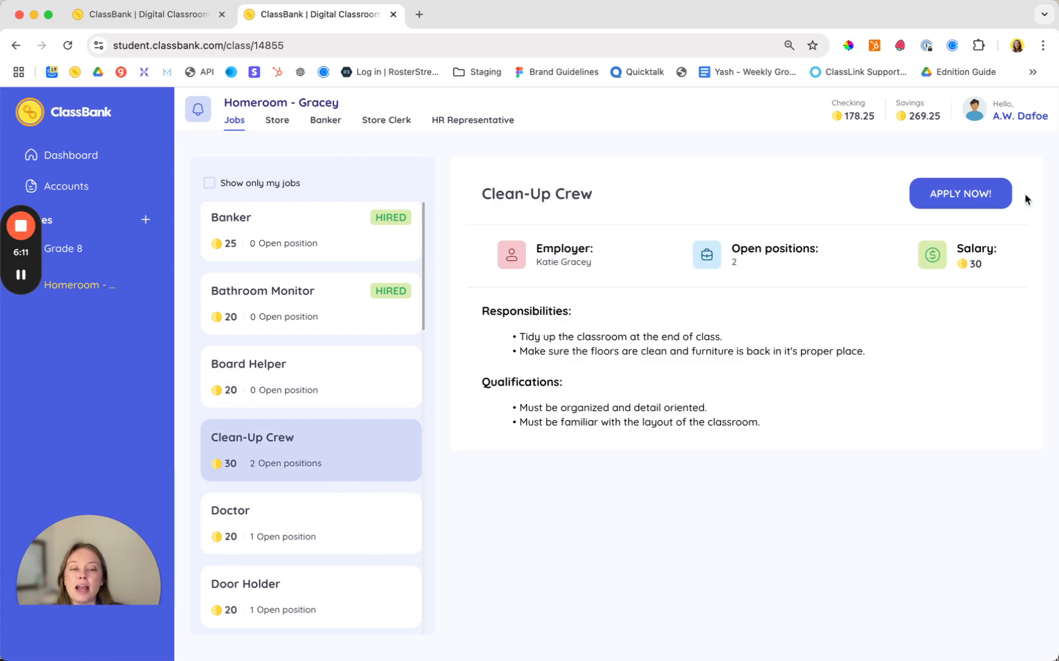
pyautogui.click(977, 194)
pyautogui.scroll(-2, 298, 389)
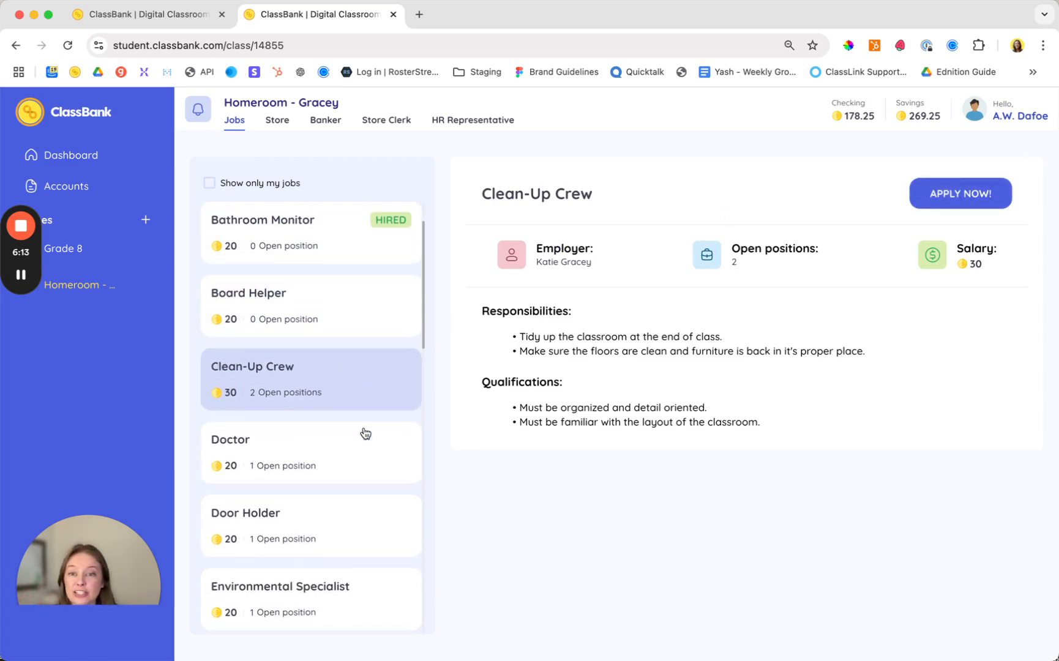
pyautogui.click(356, 442)
# - Start a Doctor job application, review its questions, and close it unsubmitted
pyautogui.click(947, 198)
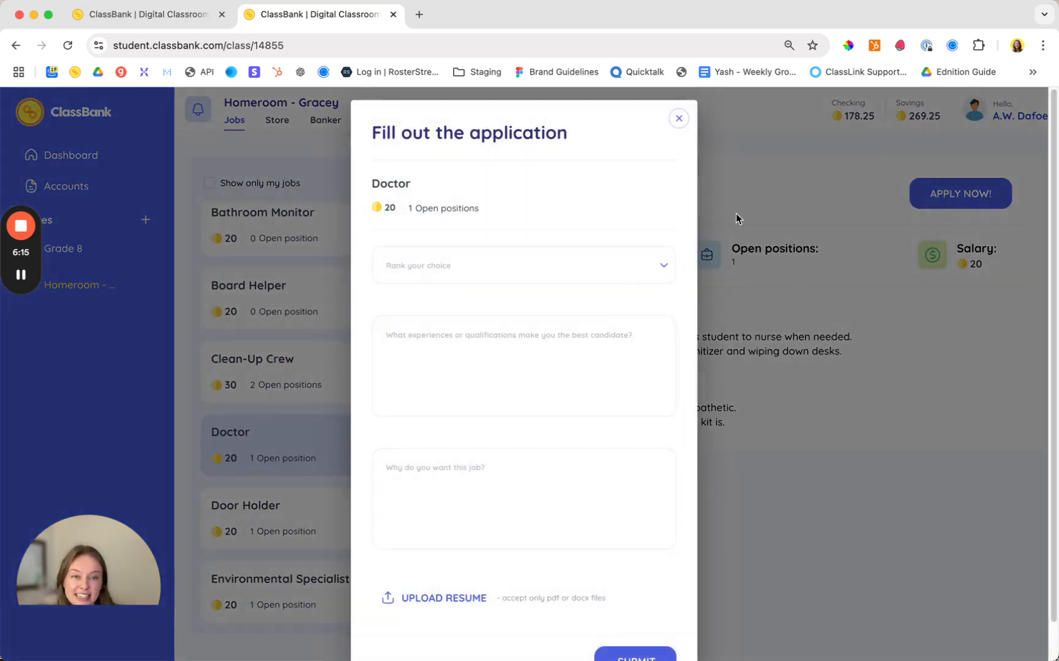
pyautogui.click(593, 362)
pyautogui.scroll(-2, 592, 362)
pyautogui.click(381, 546)
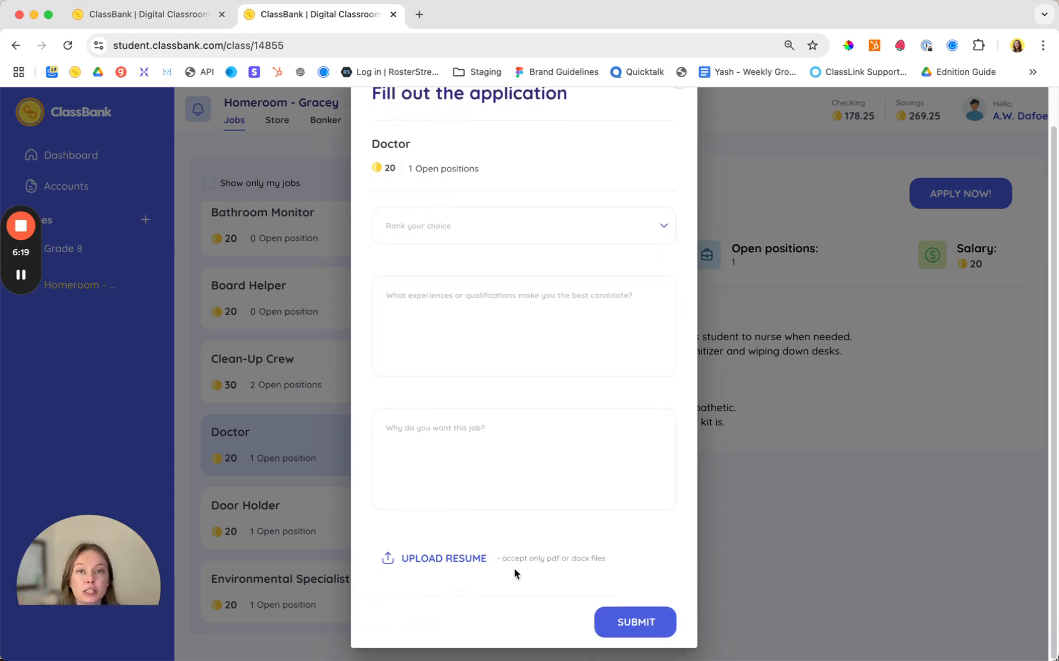
pyautogui.click(563, 426)
pyautogui.scroll(2, 560, 441)
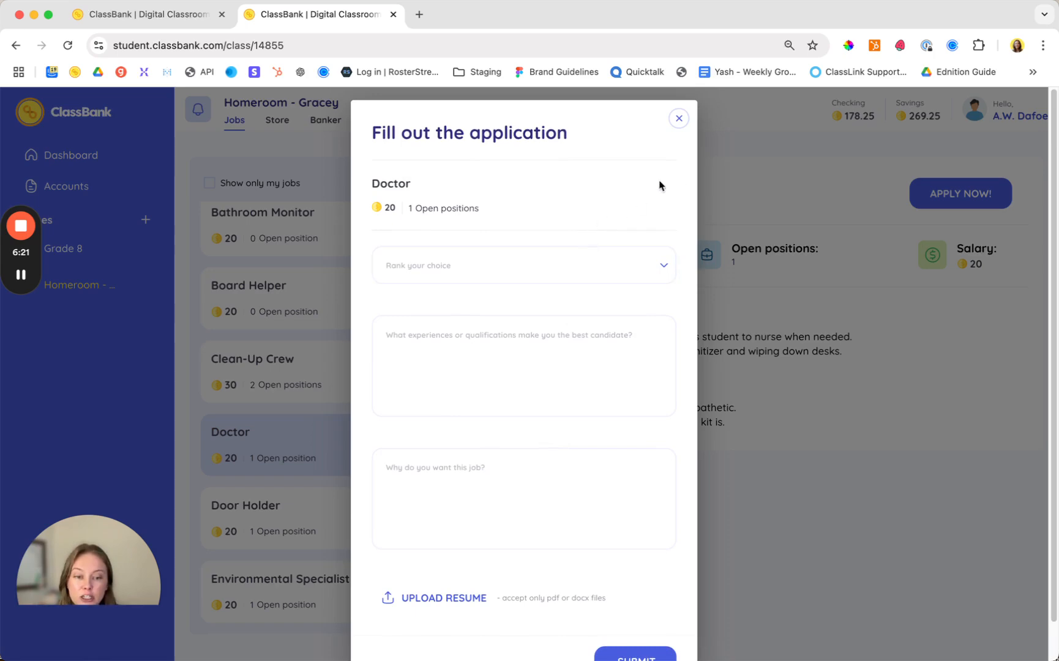
pyautogui.click(682, 120)
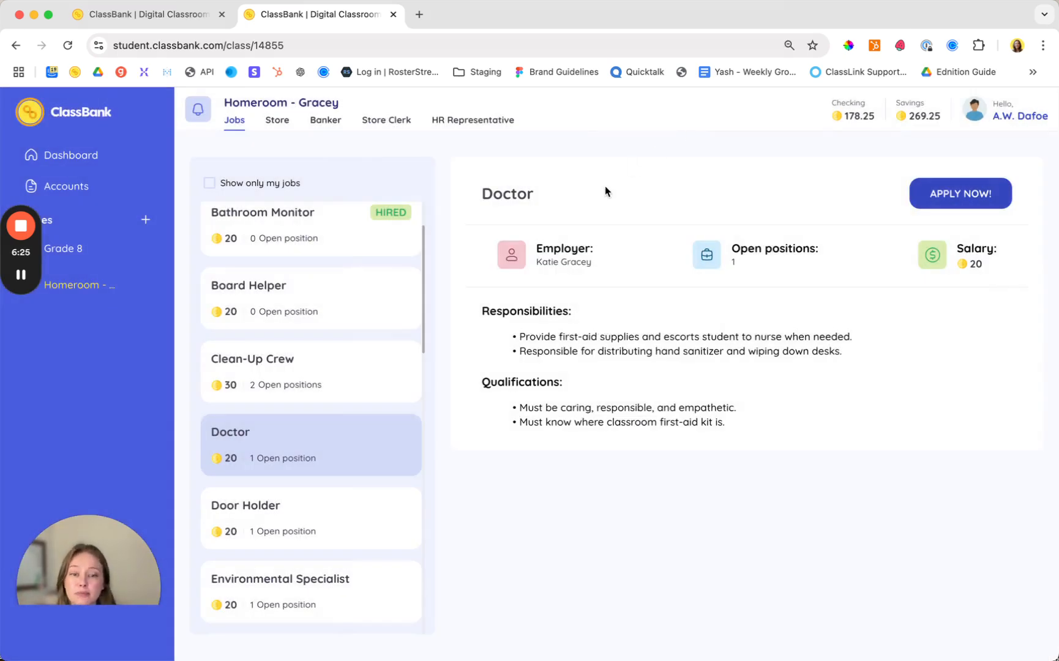
# - Return to the student dashboard
pyautogui.click(99, 157)
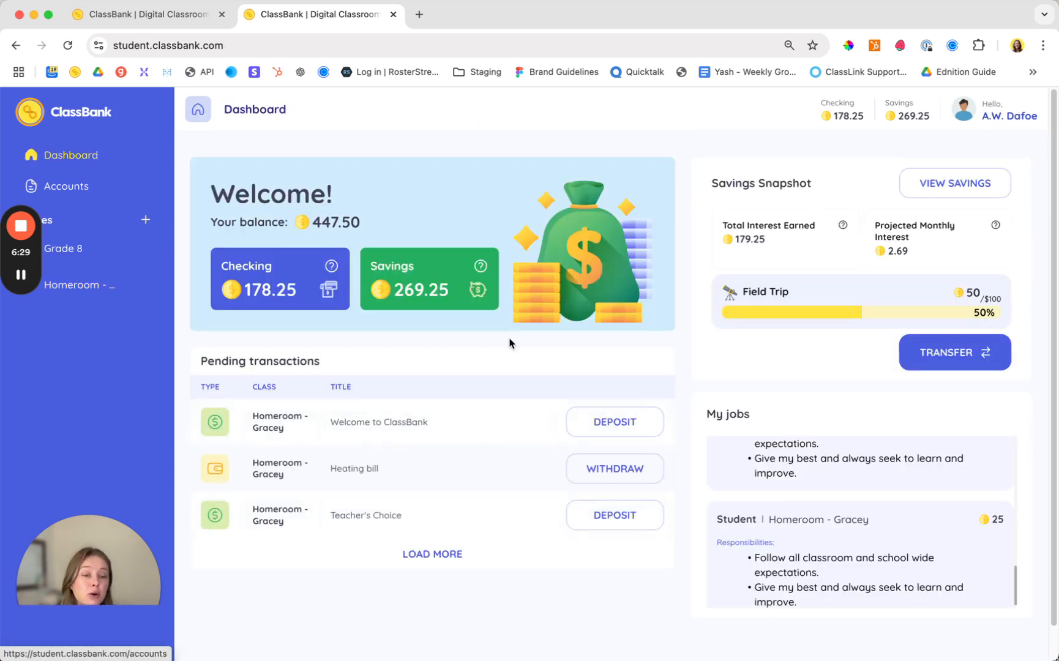
pyautogui.scroll(-1, 511, 342)
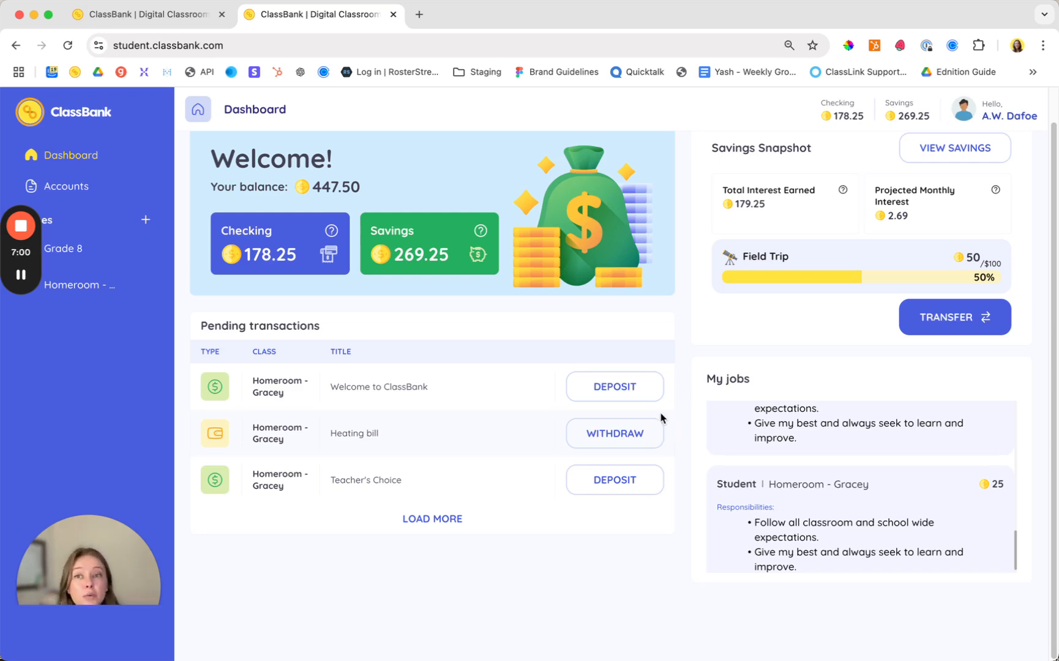
# - Tour the student's Banker page and the Store Clerk page with its item list
pyautogui.click(81, 284)
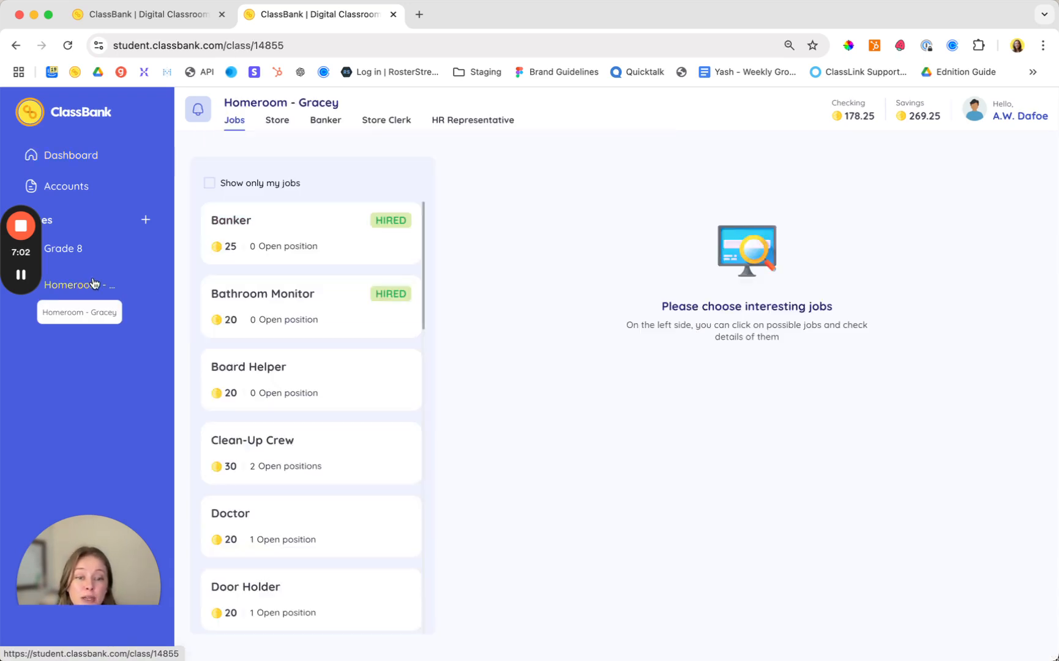
pyautogui.click(325, 120)
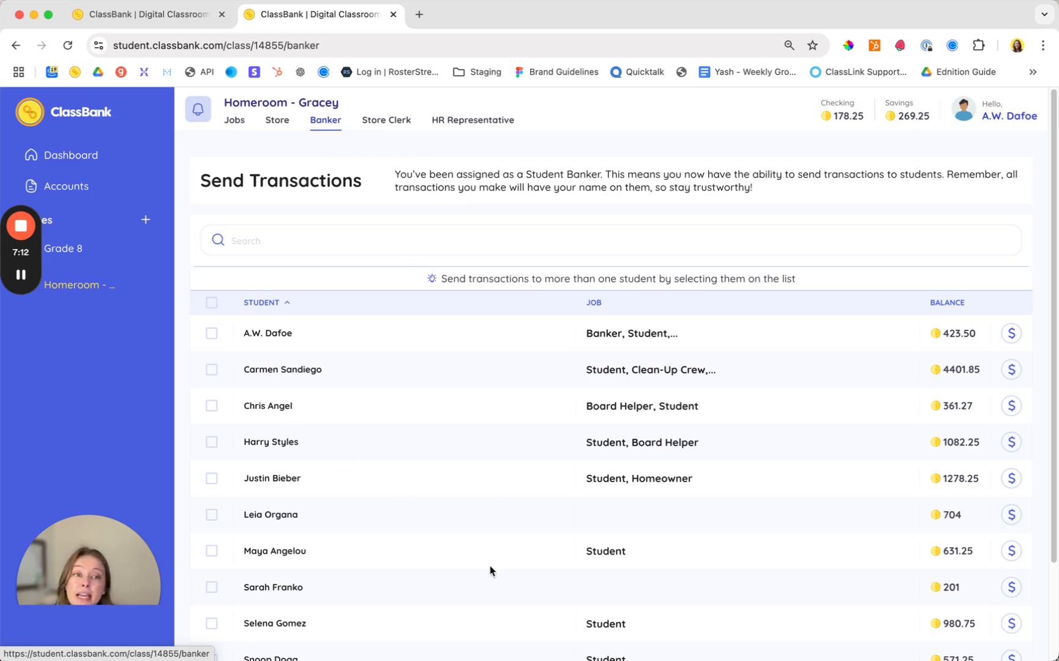
pyautogui.click(386, 120)
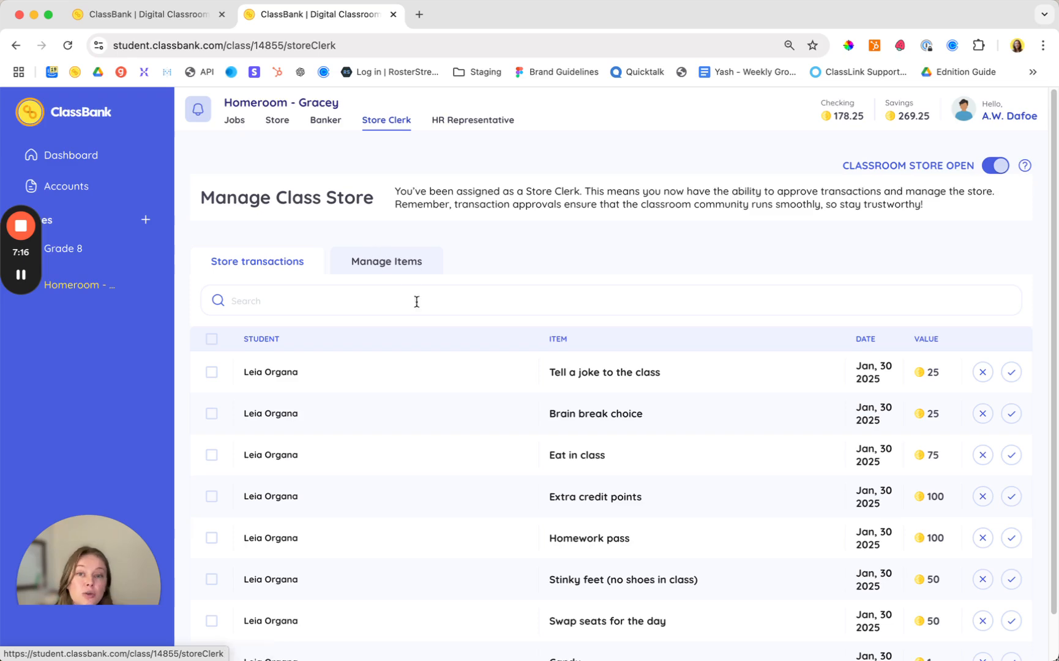
pyautogui.click(367, 264)
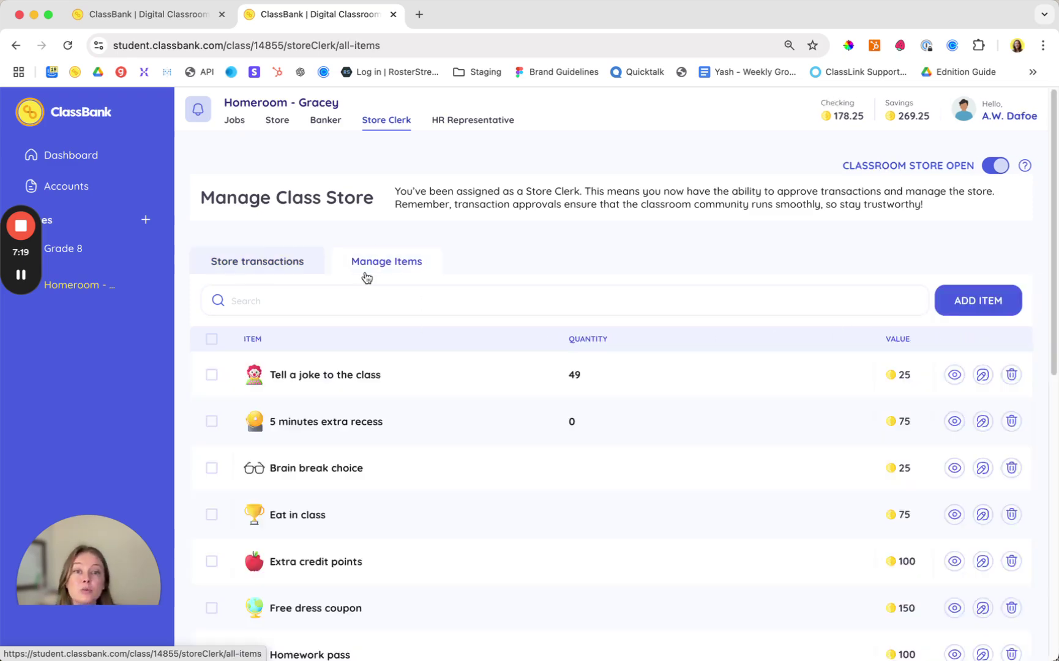
# - View the HR Representative job board and Banker page, then return to the teacher's roster
pyautogui.click(463, 120)
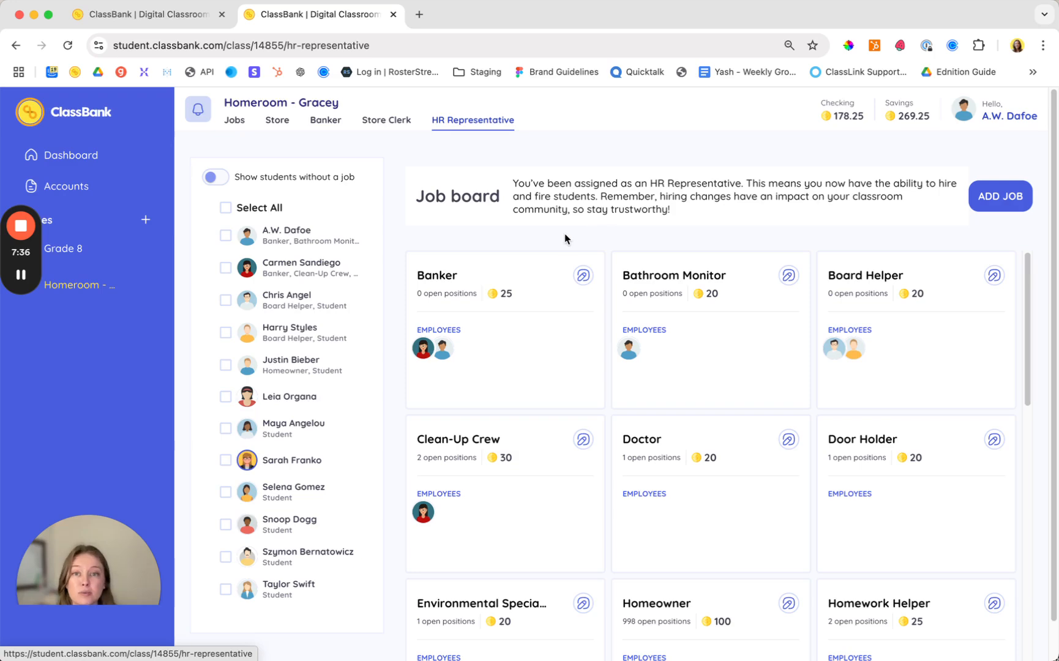
pyautogui.click(325, 120)
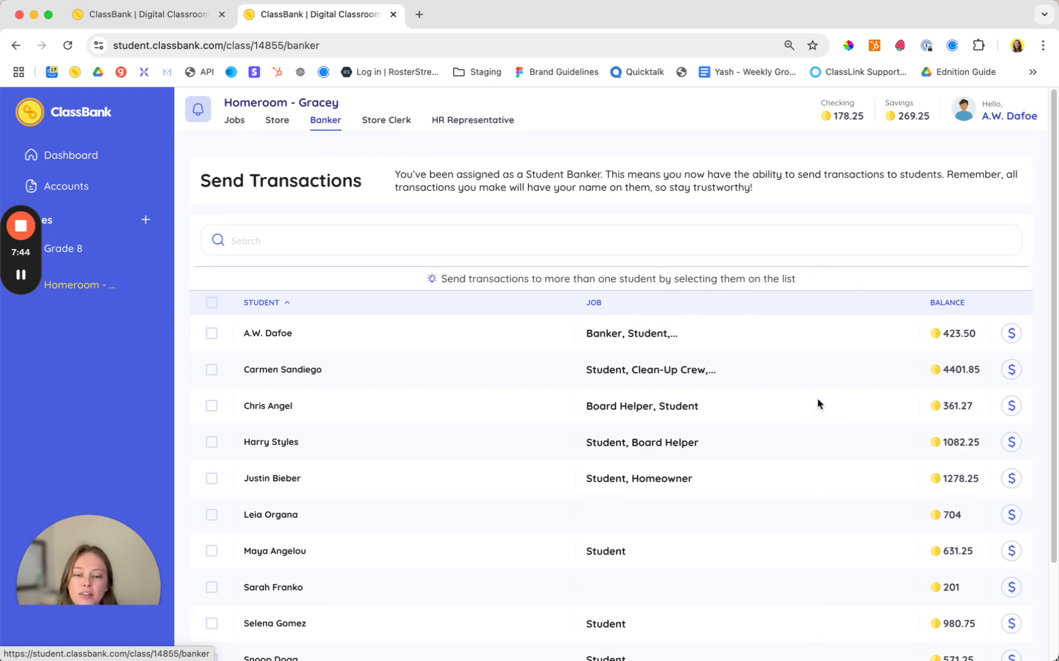
pyautogui.click(150, 14)
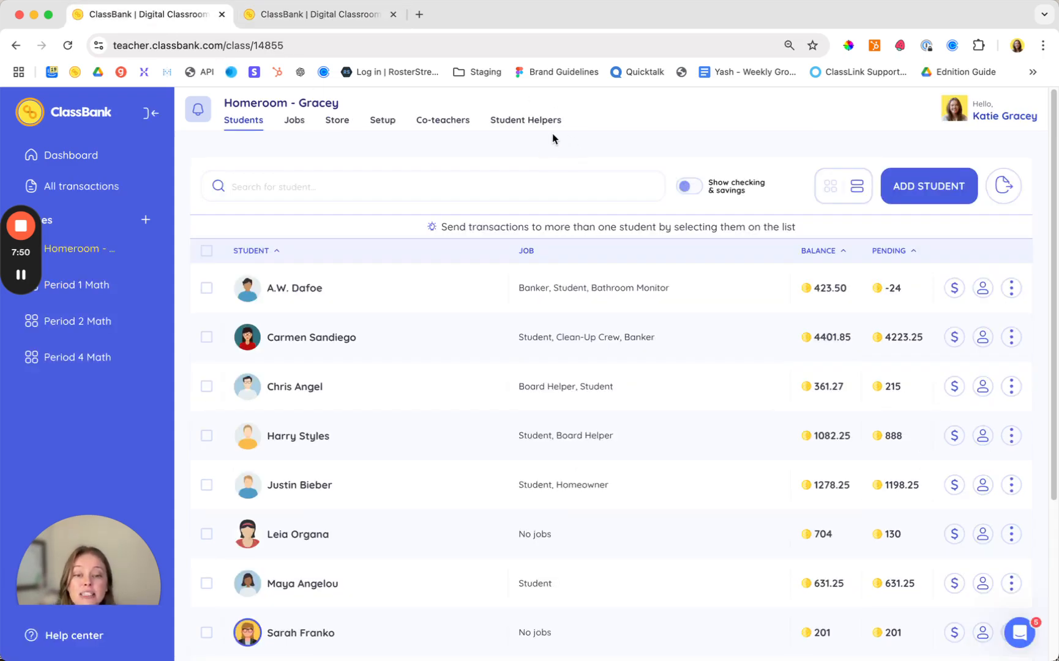
# - View the class's co-teachers list
pyautogui.click(439, 123)
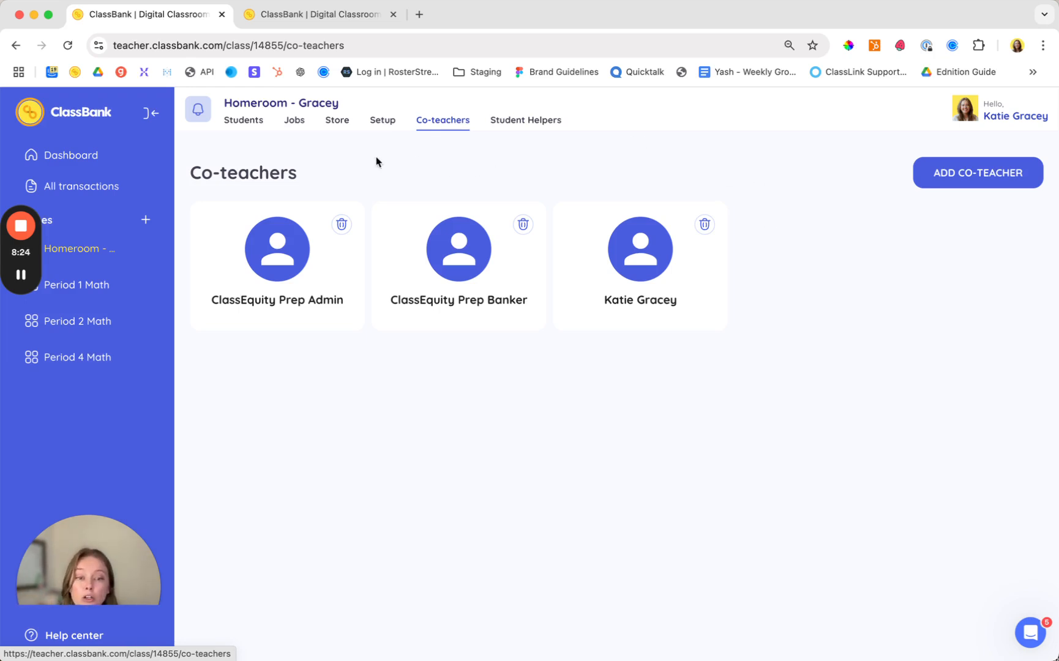
# - Review the filtering options on the All transactions list
pyautogui.click(78, 187)
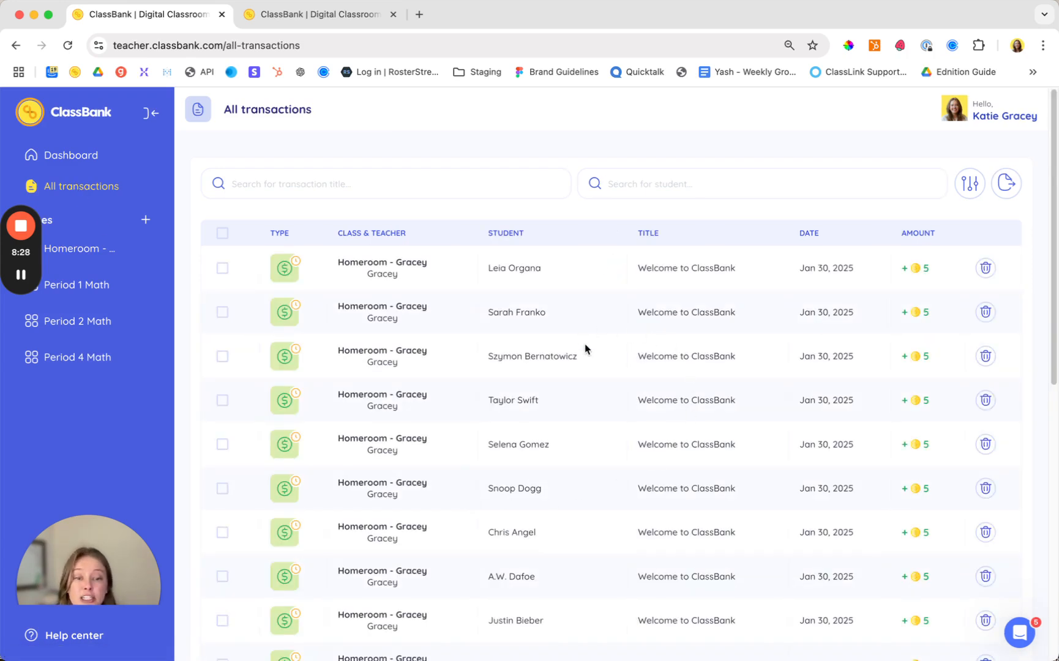
pyautogui.click(970, 184)
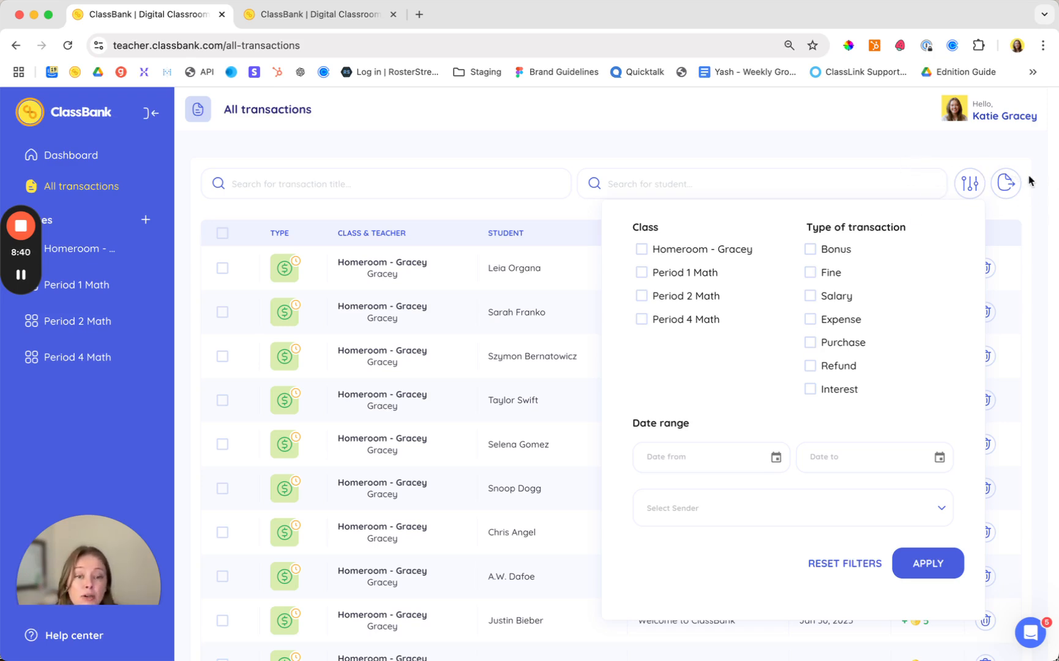
pyautogui.click(791, 154)
pyautogui.moveTo(82, 248)
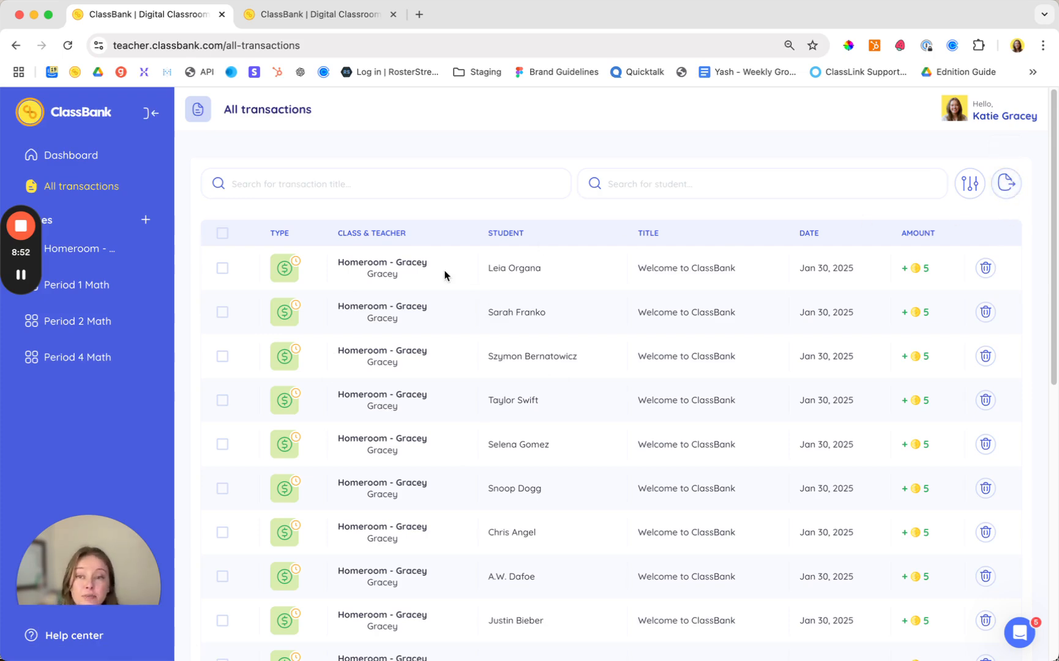
# - Open the Homeroom - Gracey class job board
pyautogui.click(82, 248)
pyautogui.click(293, 120)
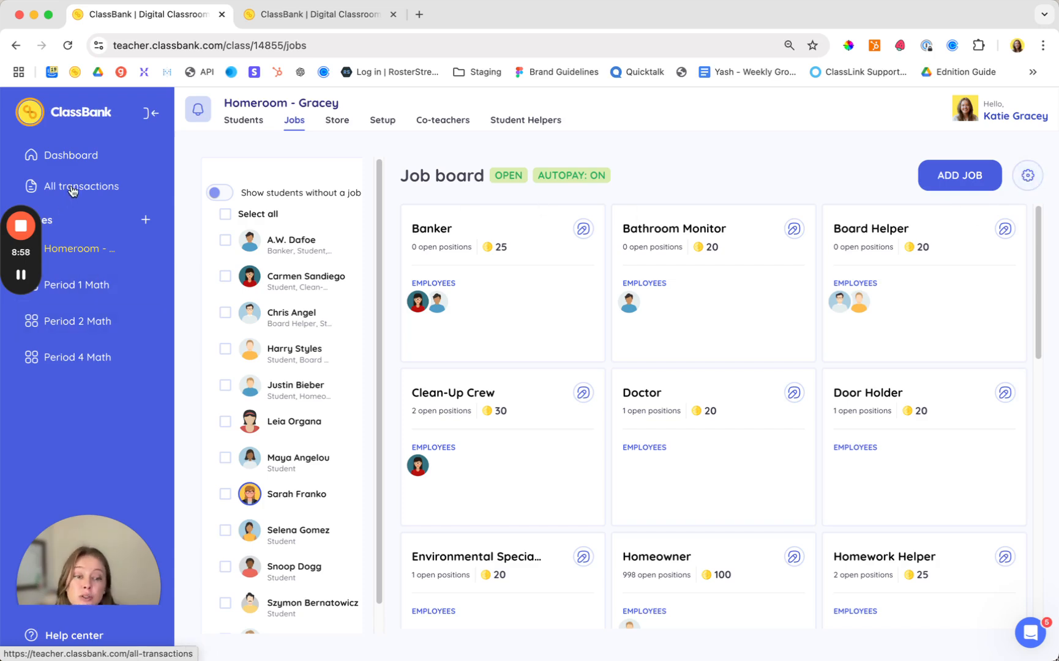
pyautogui.click(243, 121)
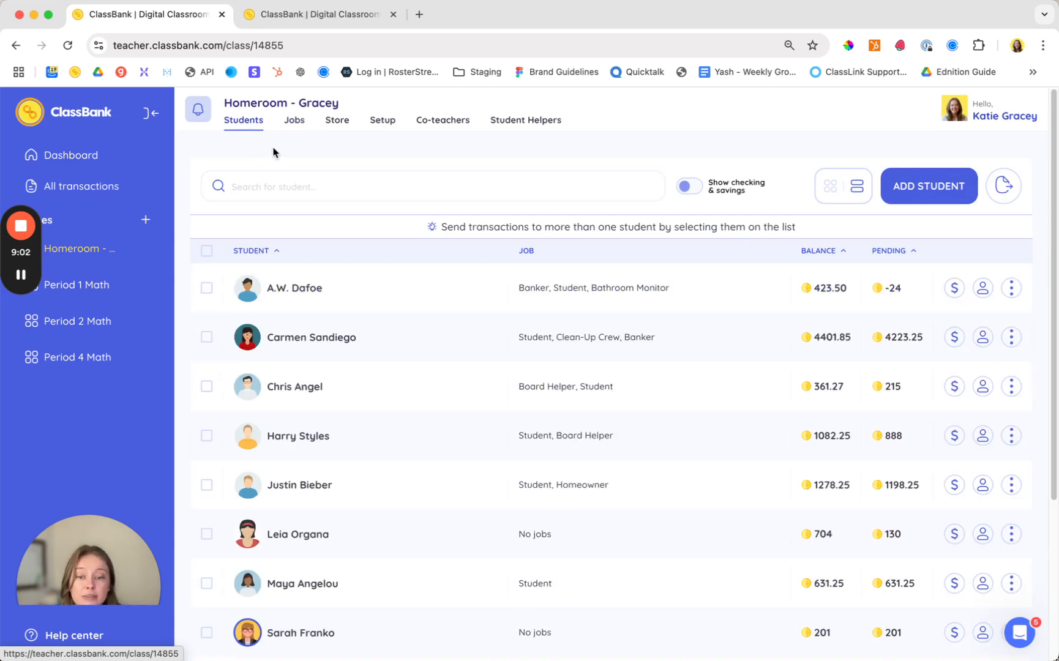
pyautogui.click(71, 156)
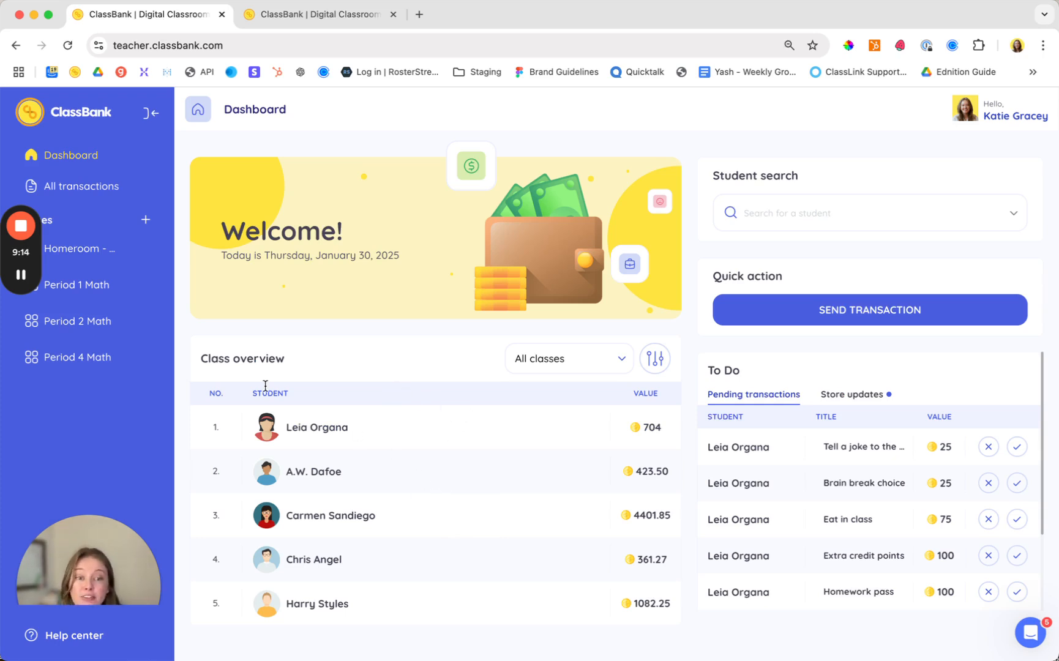
pyautogui.click(76, 249)
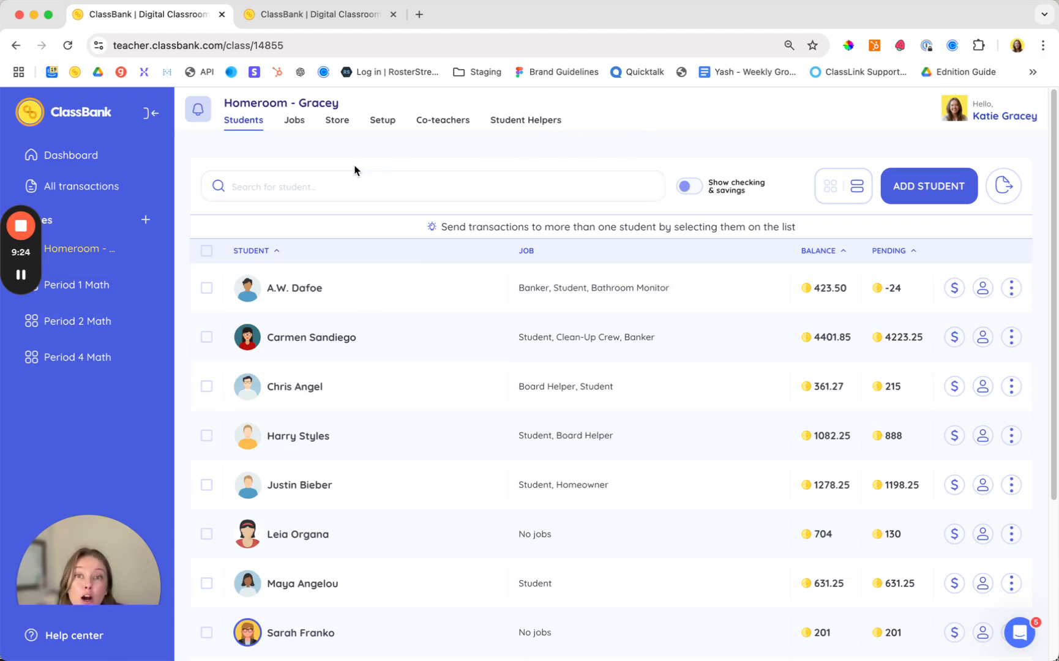
pyautogui.click(294, 120)
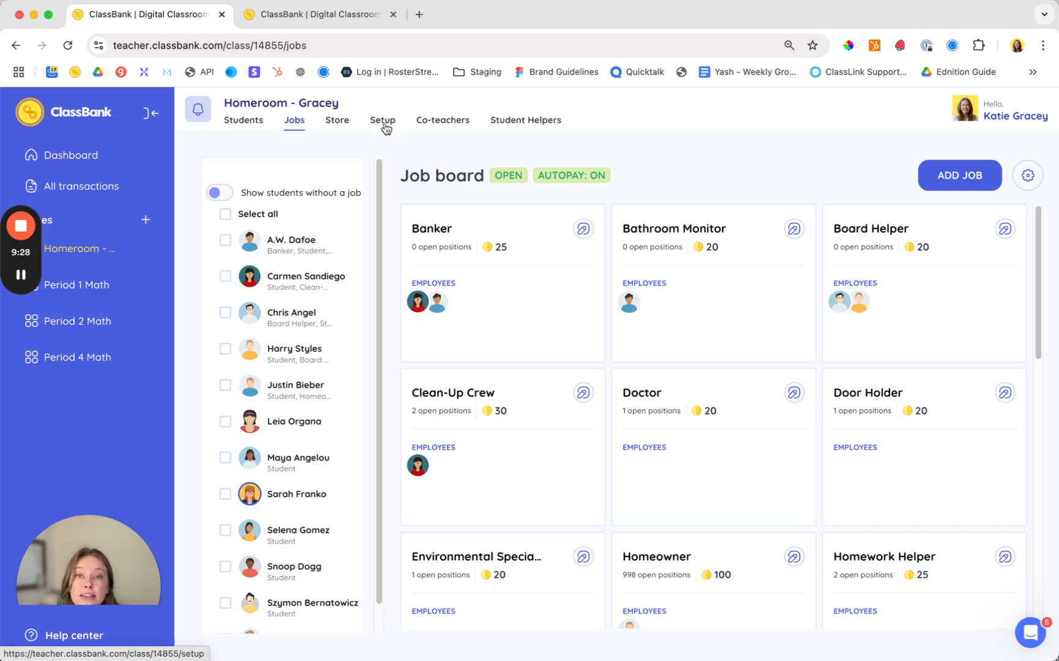
# - Approve the pending Tell a joke to the class store purchase
pyautogui.click(337, 120)
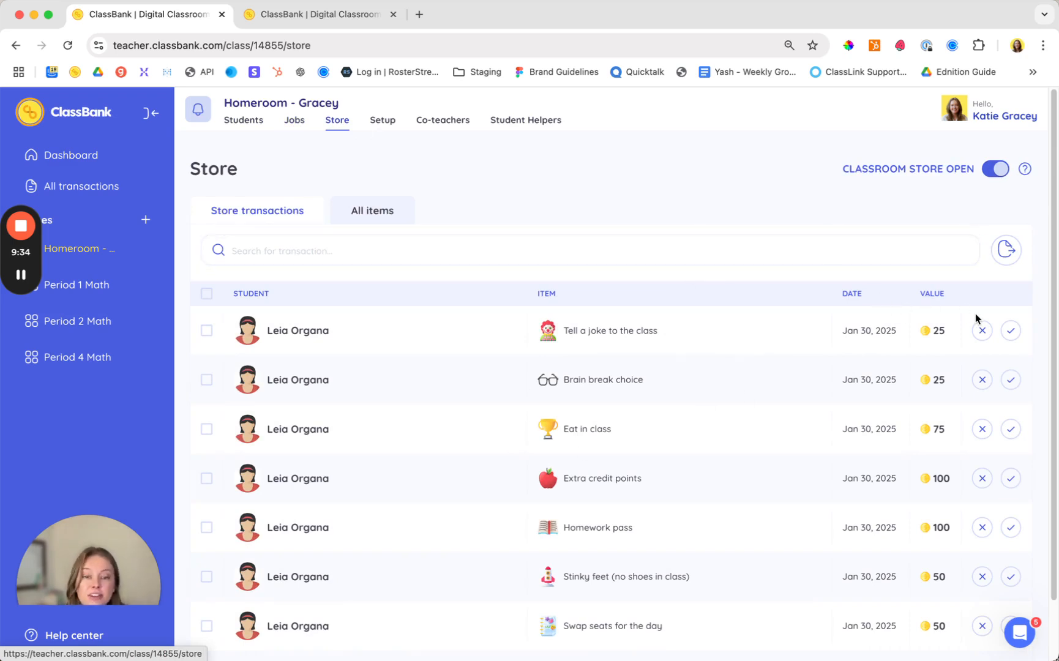
pyautogui.click(1008, 333)
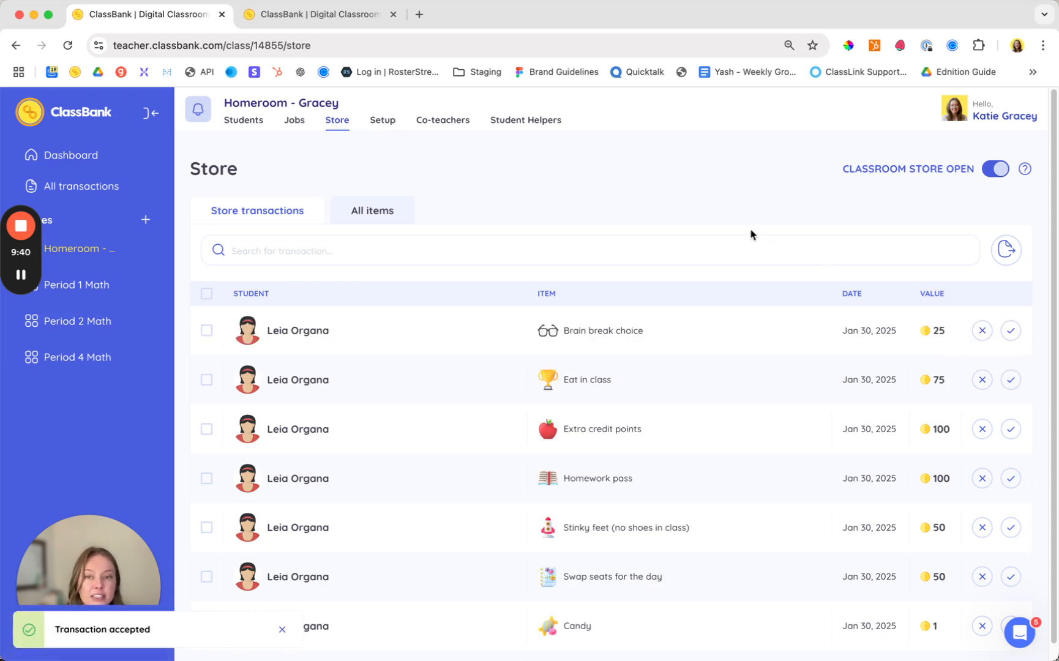
# - List all store items and peek at the Tell a joke to the class item editor
pyautogui.click(363, 208)
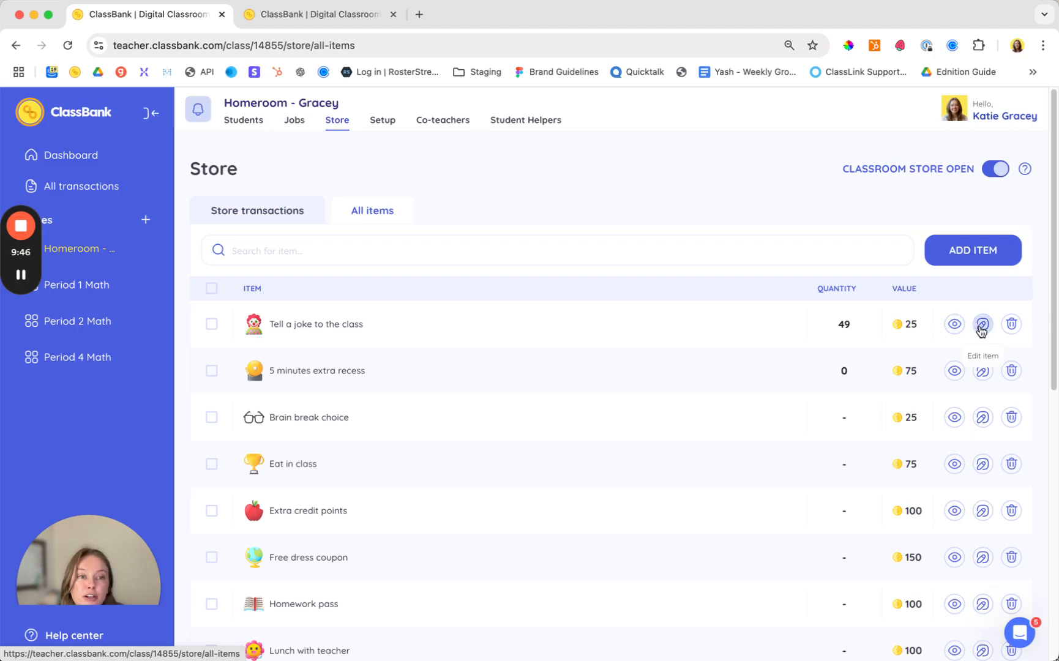
pyautogui.click(983, 324)
pyautogui.scroll(-1, 523, 281)
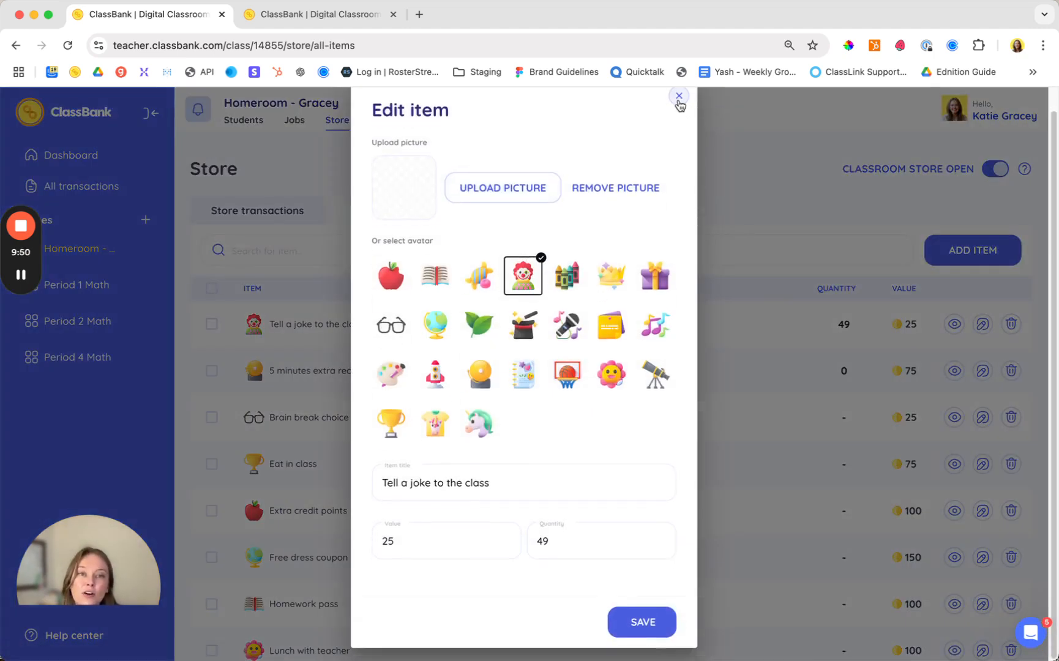
pyautogui.click(680, 97)
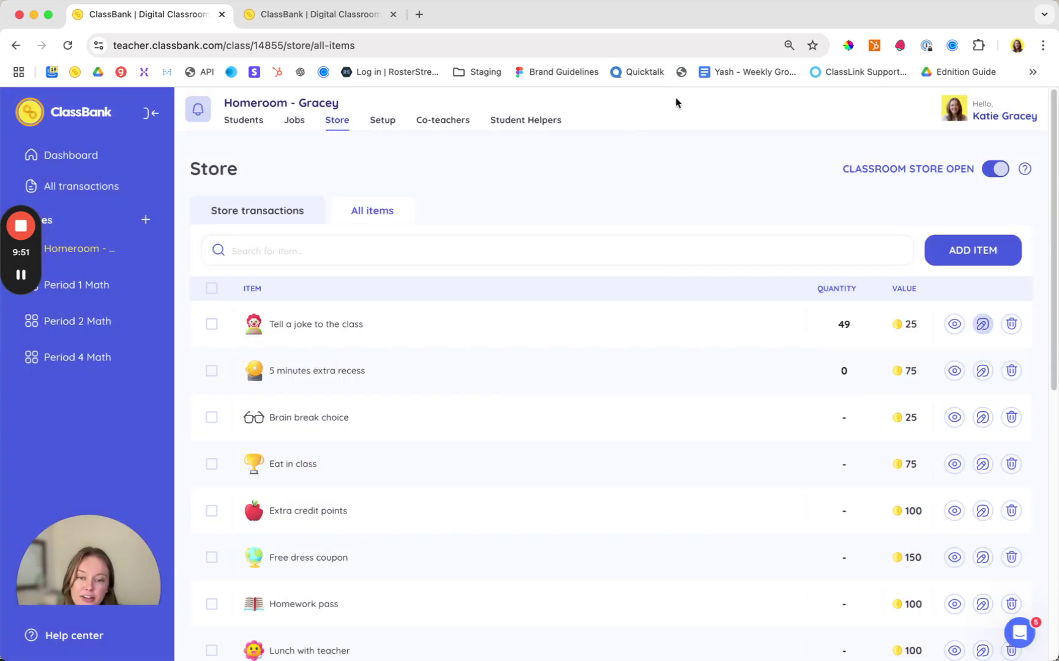
# - Enable Autoexpense for the class bills in Setup and confirm it
pyautogui.click(383, 120)
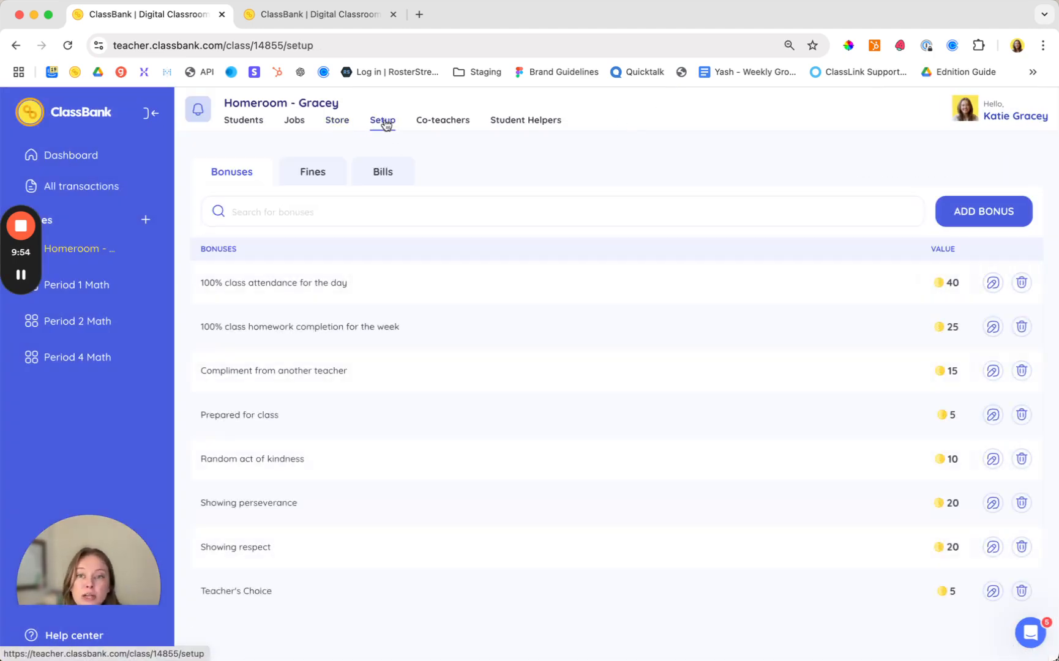
pyautogui.click(382, 172)
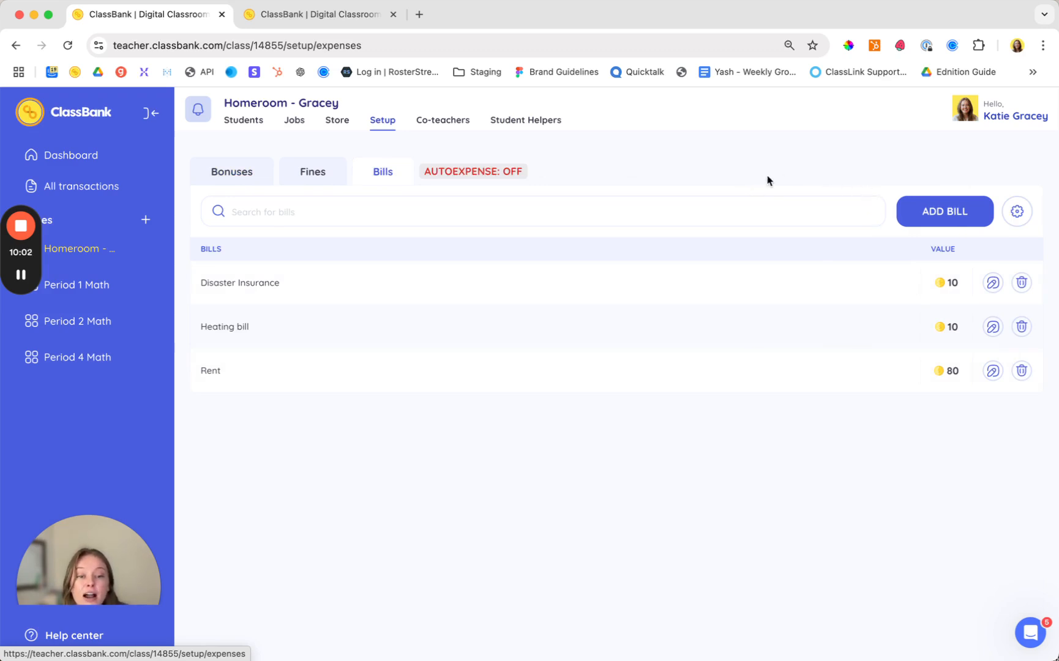
pyautogui.click(1018, 212)
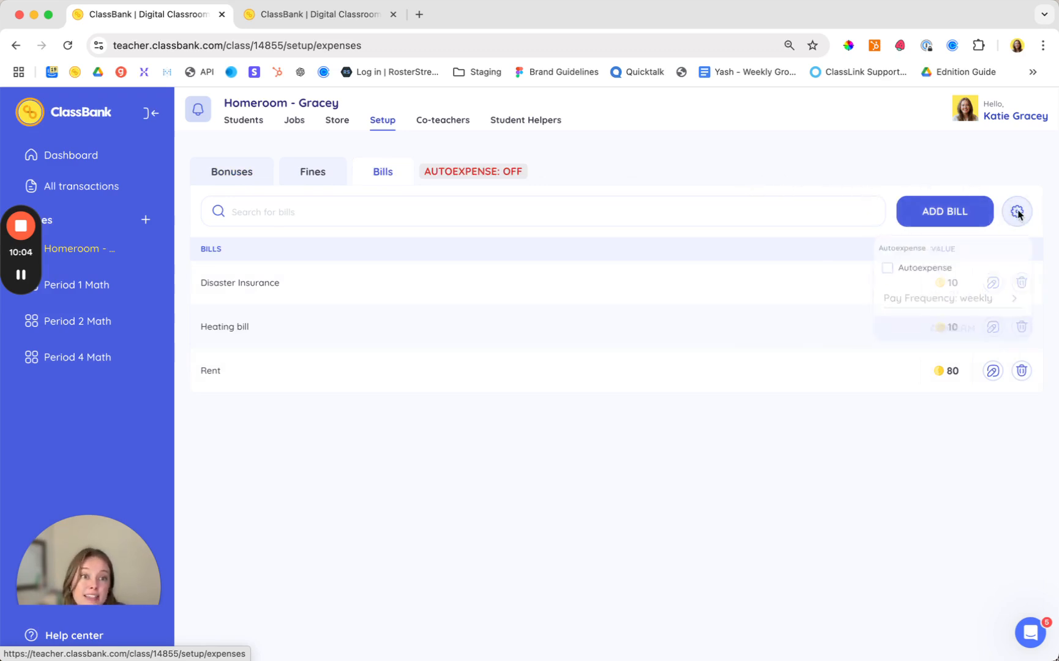
pyautogui.click(923, 269)
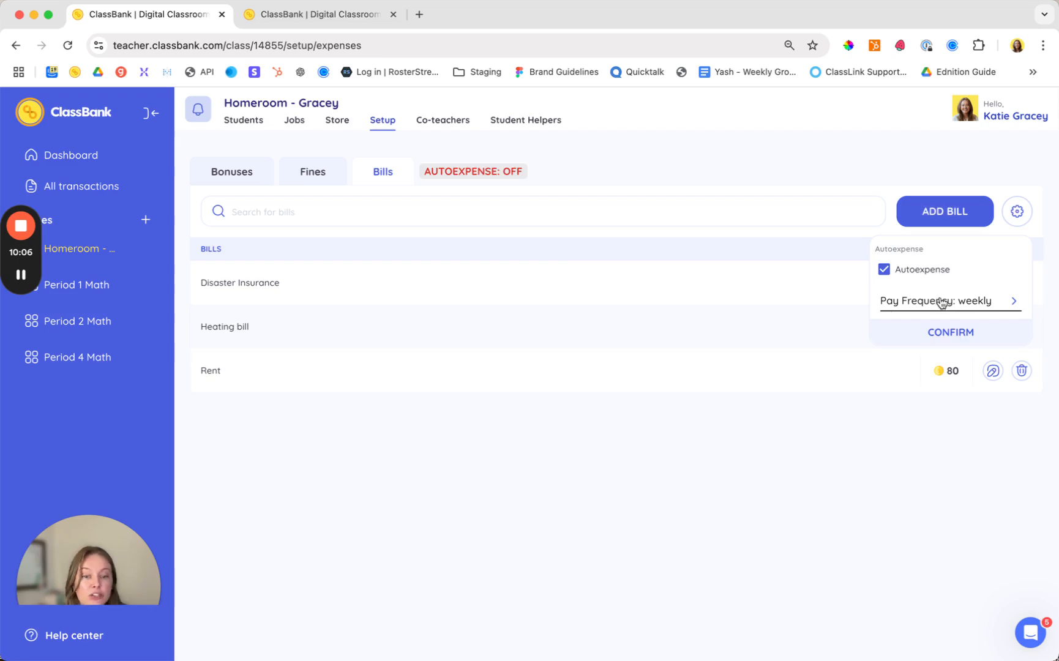
pyautogui.click(951, 331)
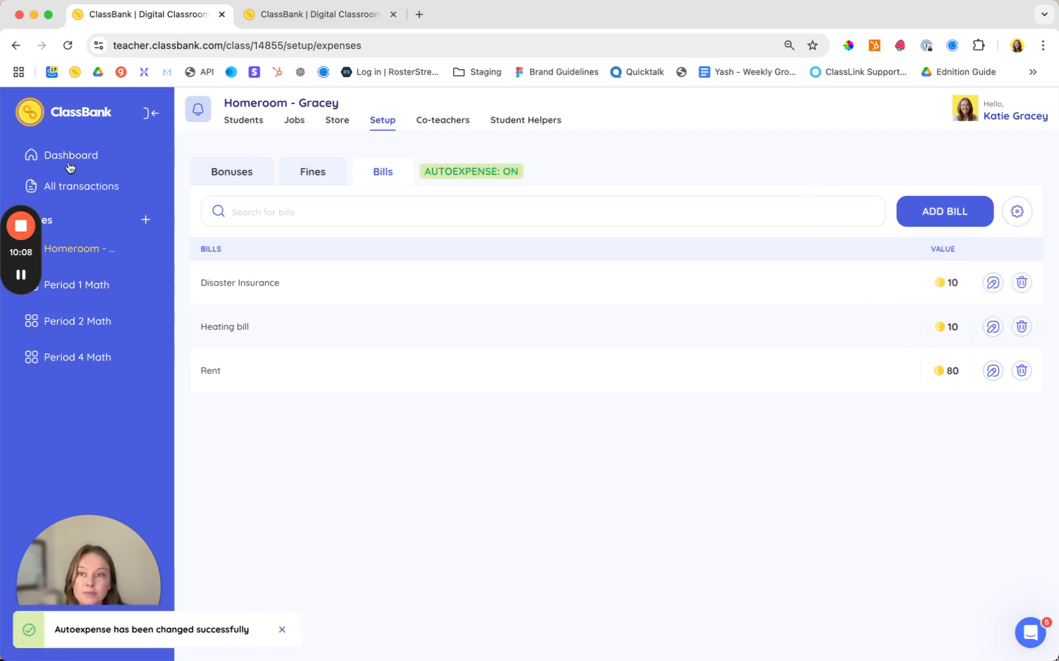
# - Briefly check the help center panel on the teacher dashboard
pyautogui.click(1031, 632)
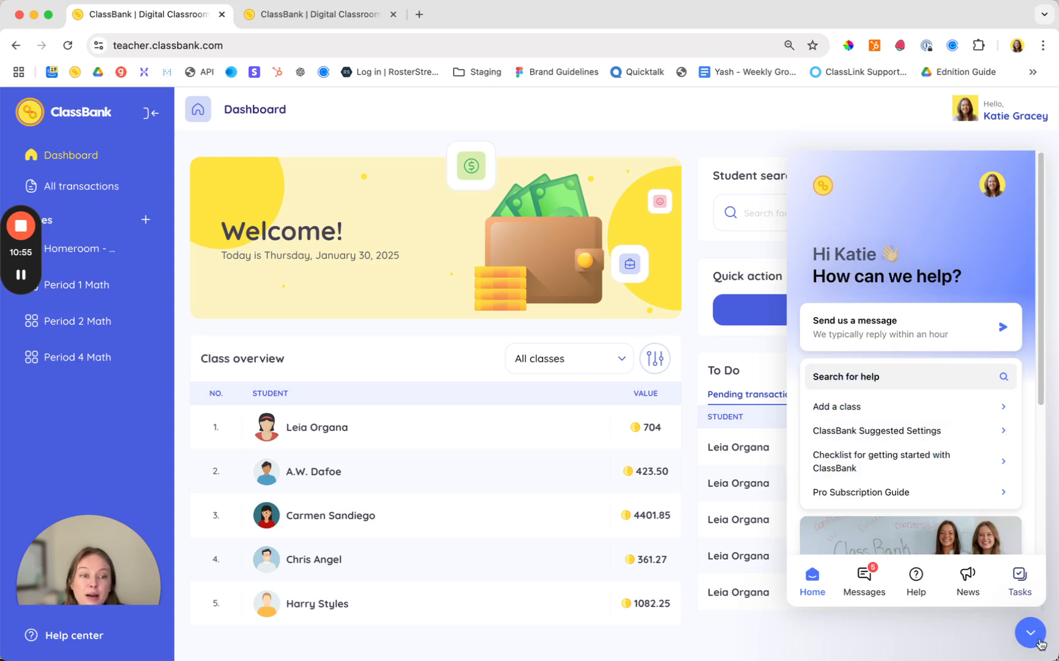
pyautogui.click(1032, 634)
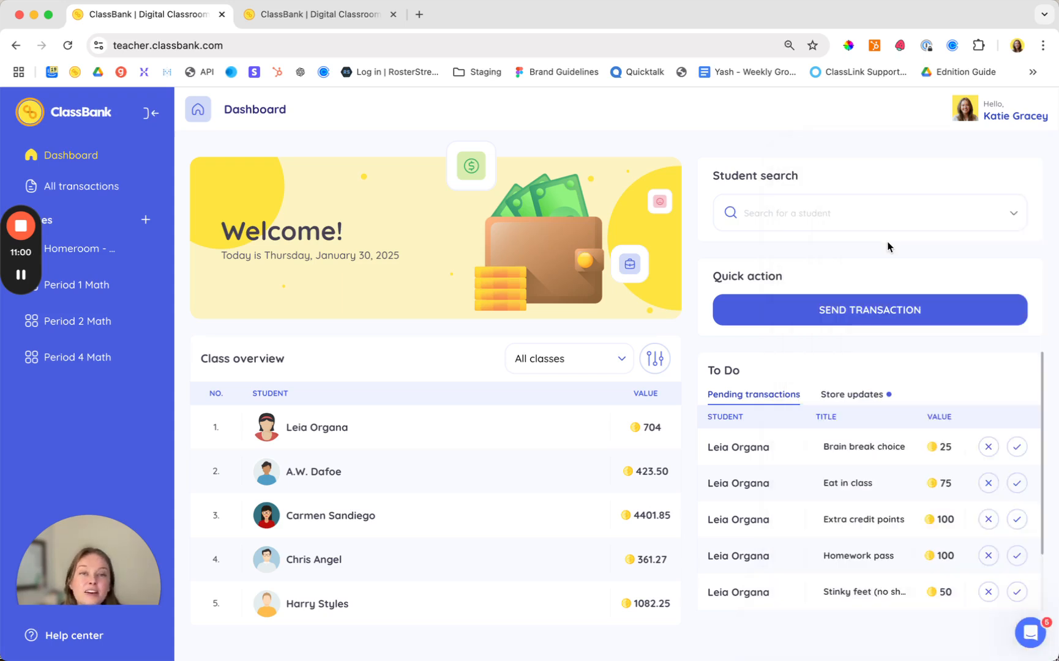